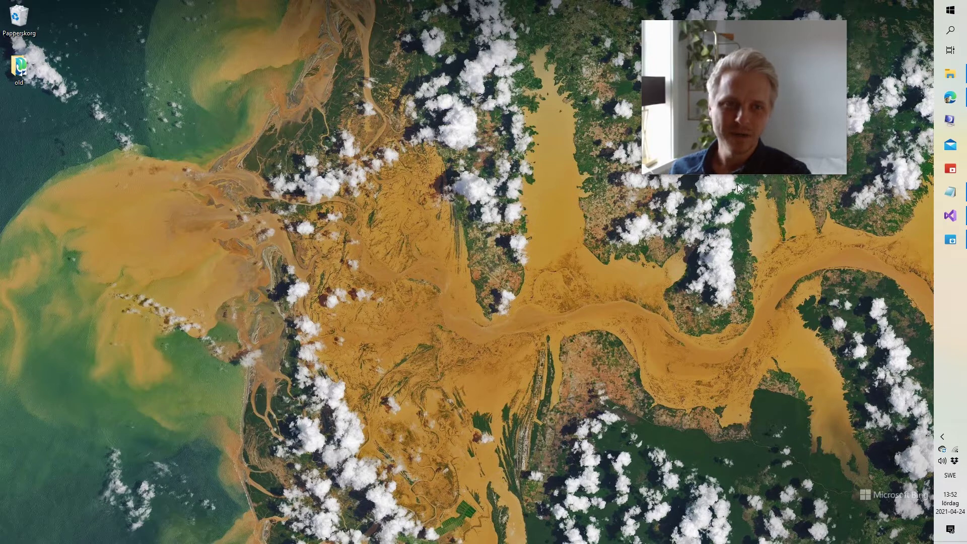
- In Edge's YouTube tab, copy the link of the bread-without-oven video thumbnail
click(959, 98)
click(132, 19)
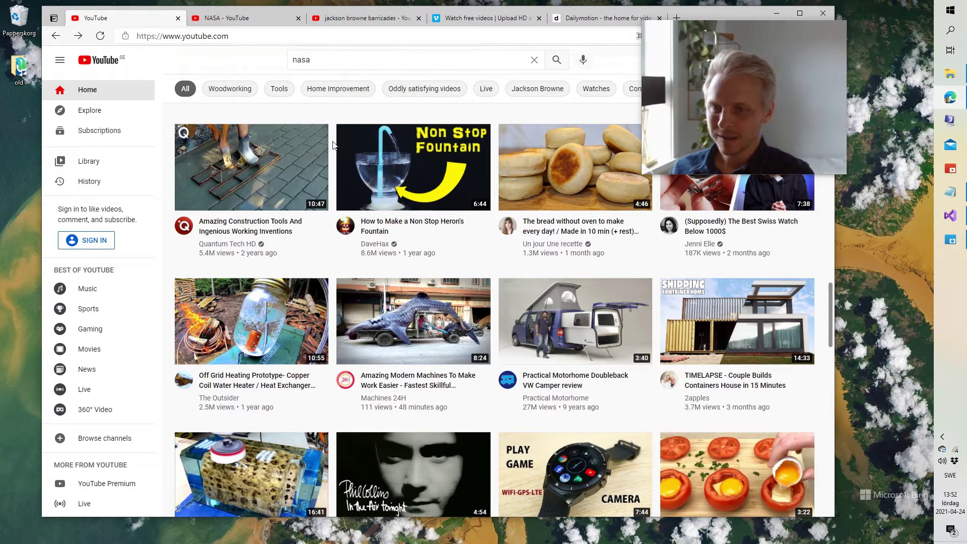
scroll(332, 146, down, 1)
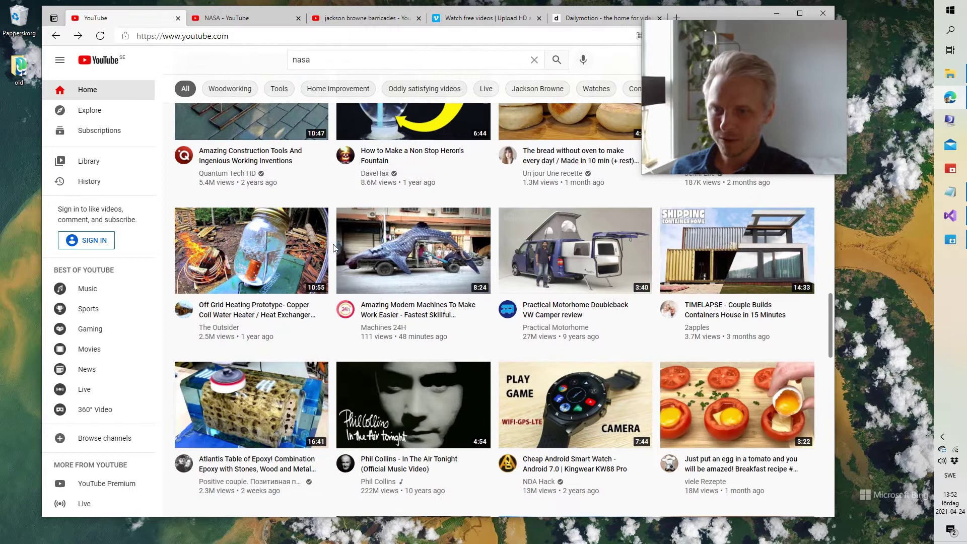
scroll(332, 247, up, 1)
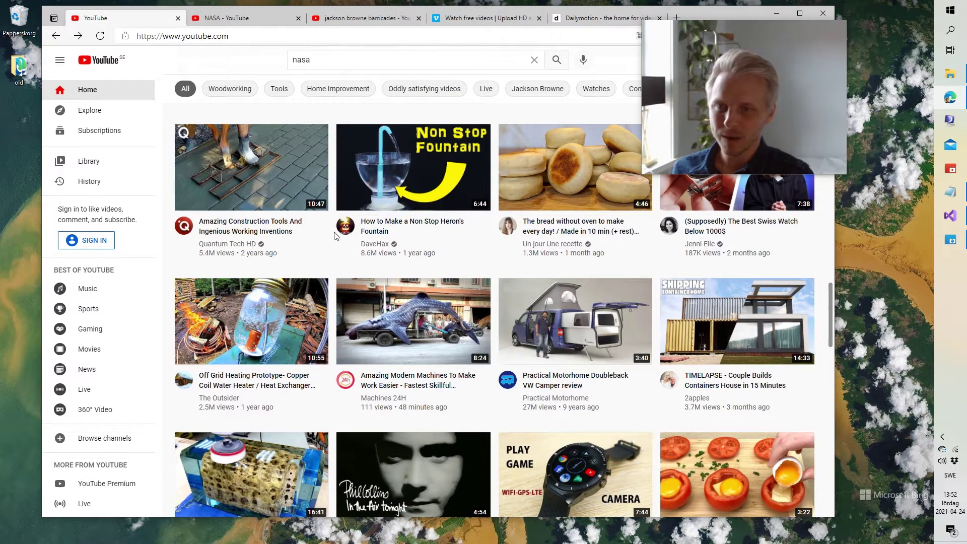
right_click(547, 171)
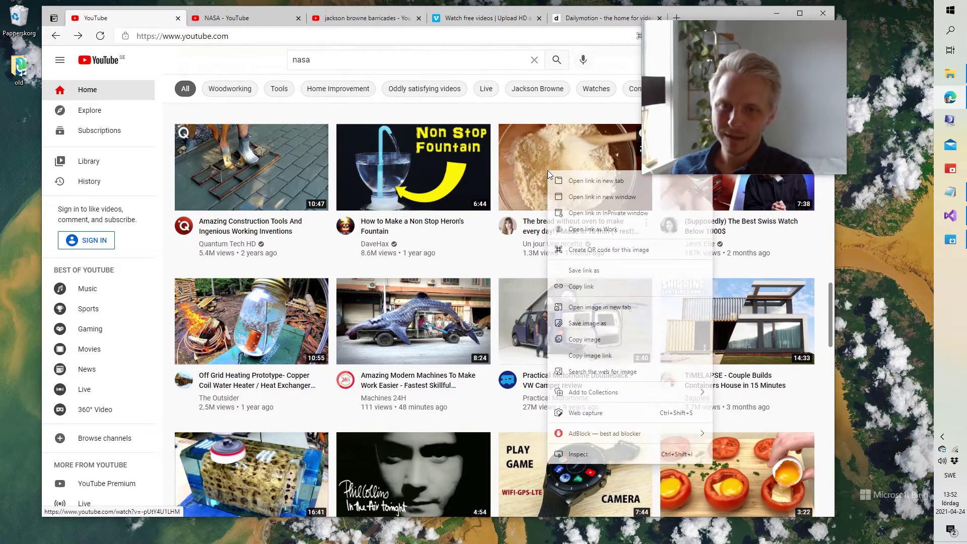
click(581, 287)
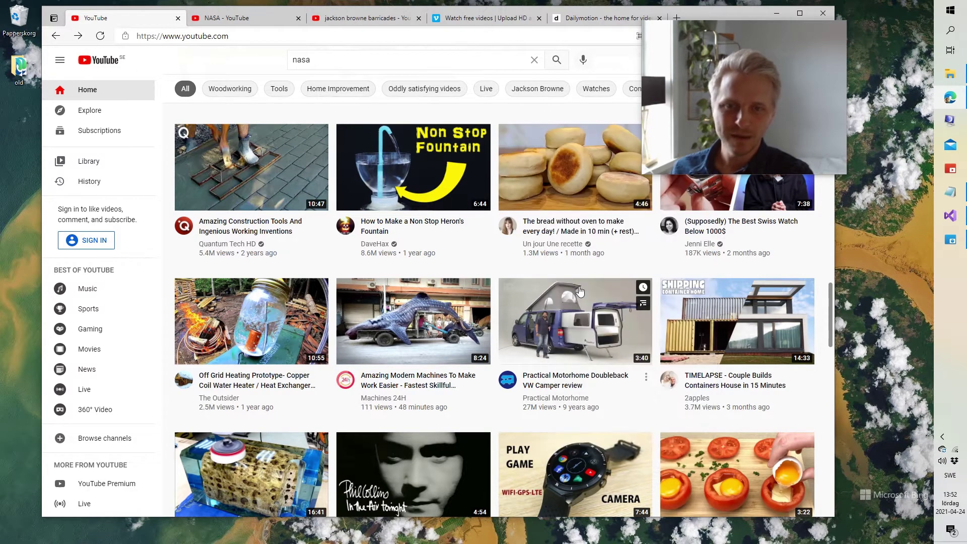
- Launch Video PiP with the bread video and drag its player to the browser's upper left
click(951, 172)
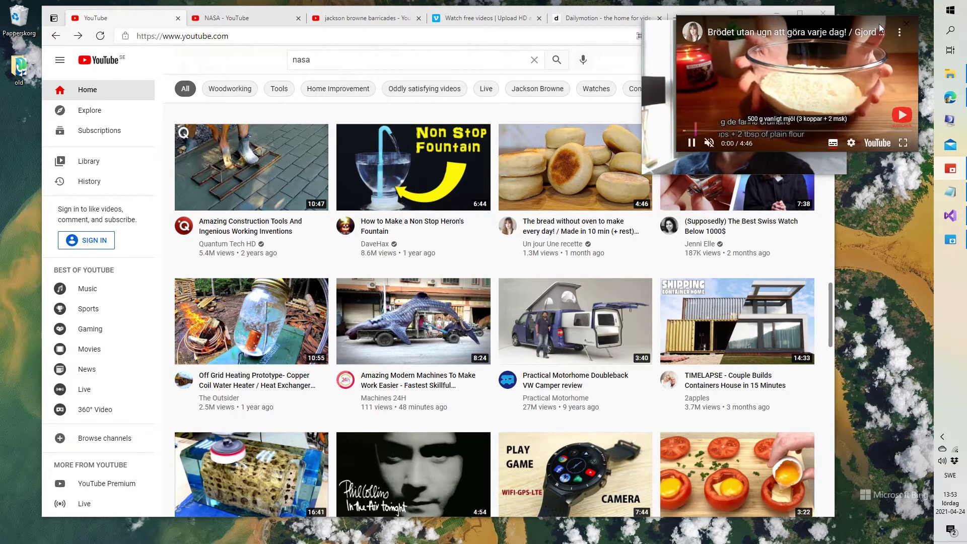
drag(841, 23, 535, 25)
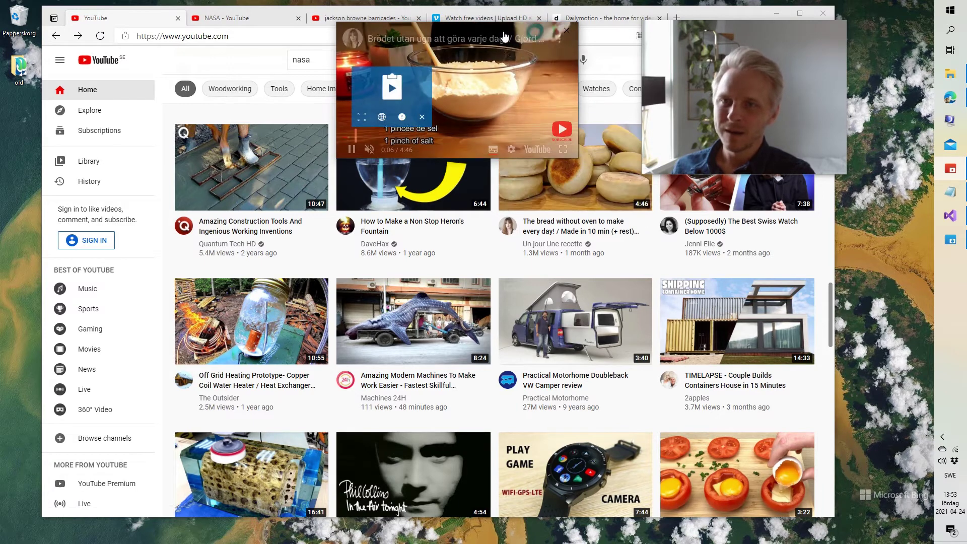
drag(479, 28, 264, 48)
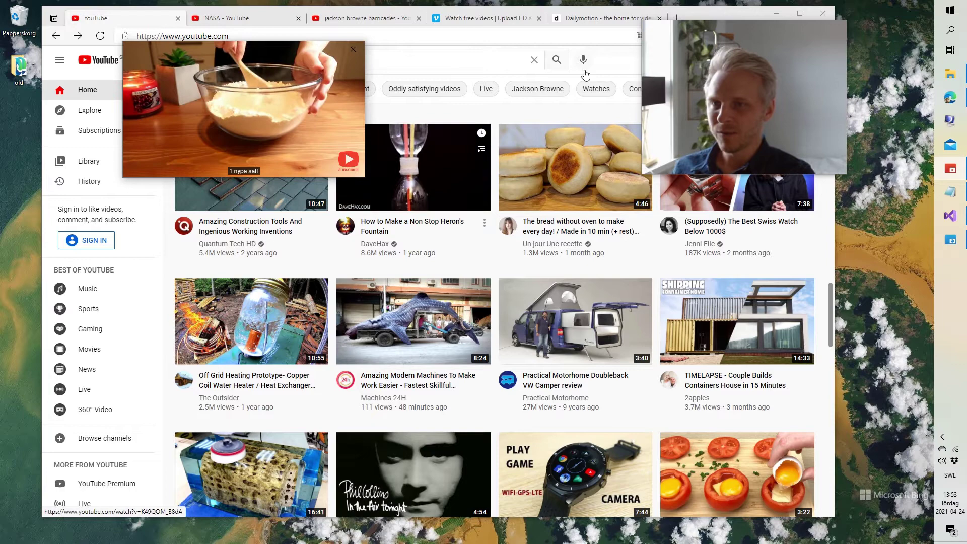
drag(715, 11, 724, 9)
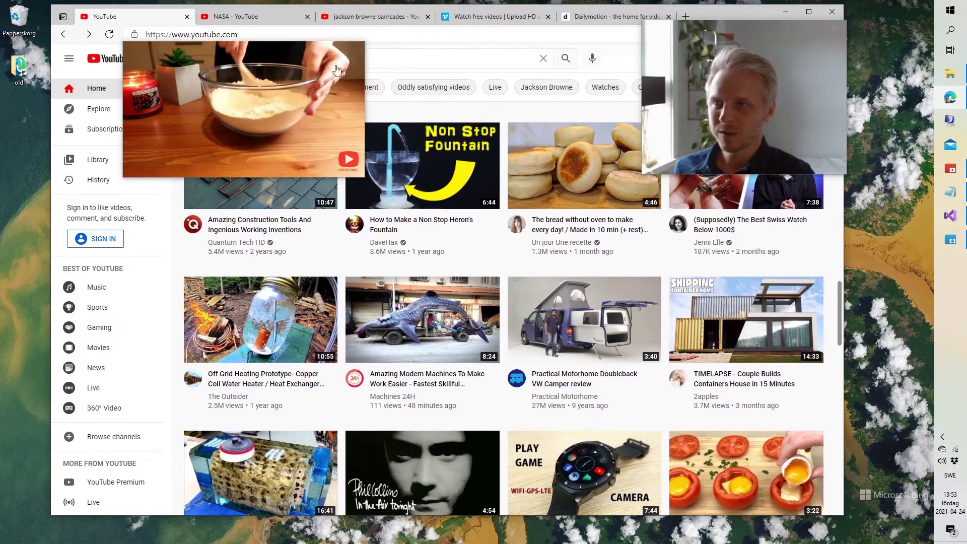
key(super)
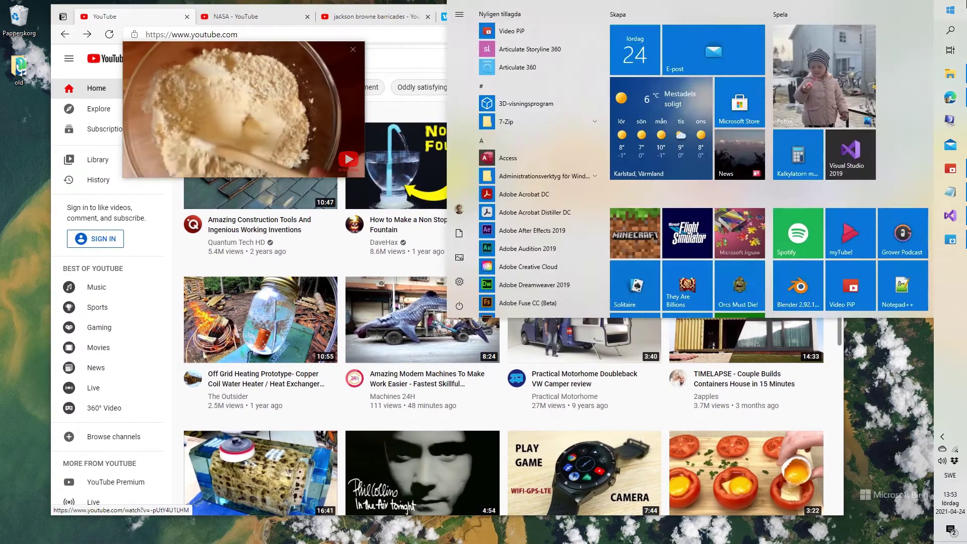
- Launch Word from the Start search and create a blank document (Tomt dokument)
text(word)
key(Return)
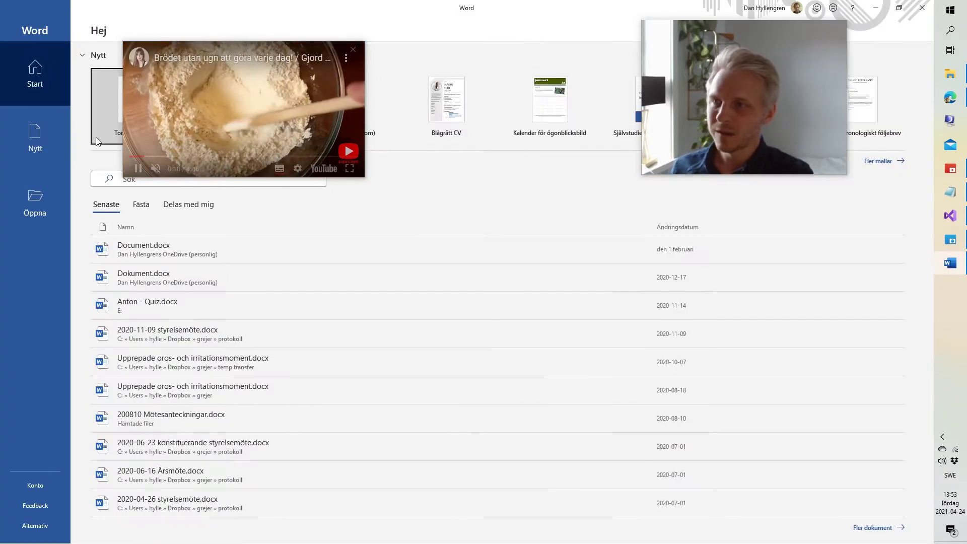
drag(223, 50, 396, 28)
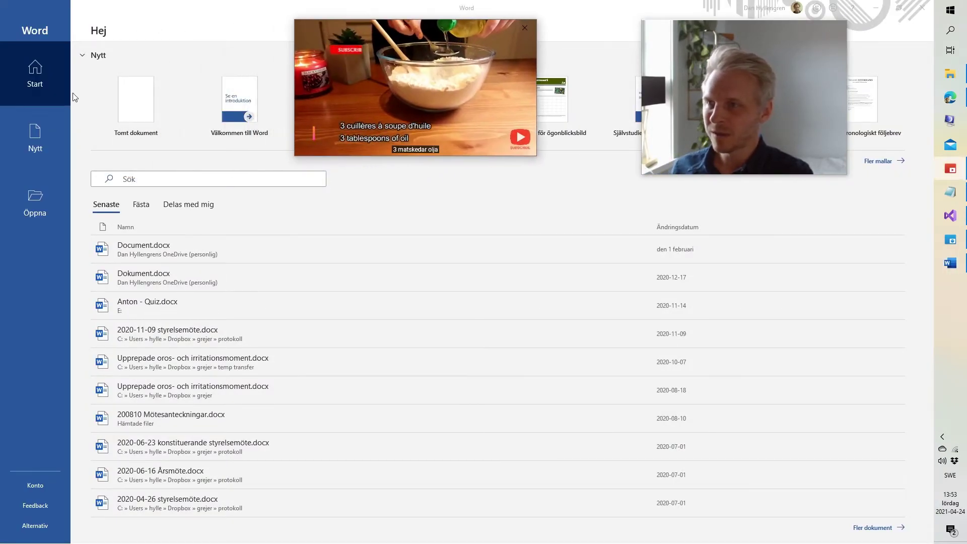
click(123, 103)
- Move the floating player to the right side, narrow it, and bring the YouTube browser forward
drag(486, 50, 855, 200)
mouse_move(760, 280)
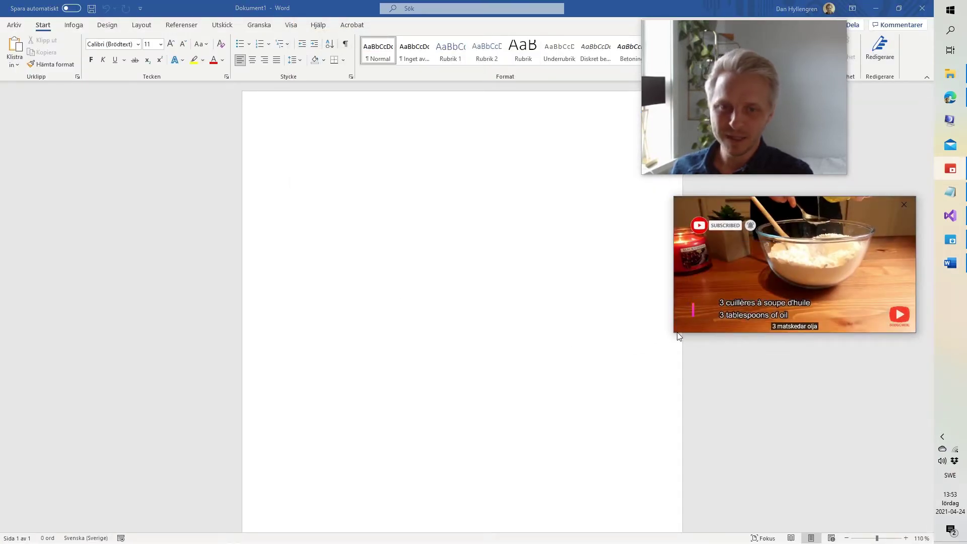
drag(673, 335, 690, 326)
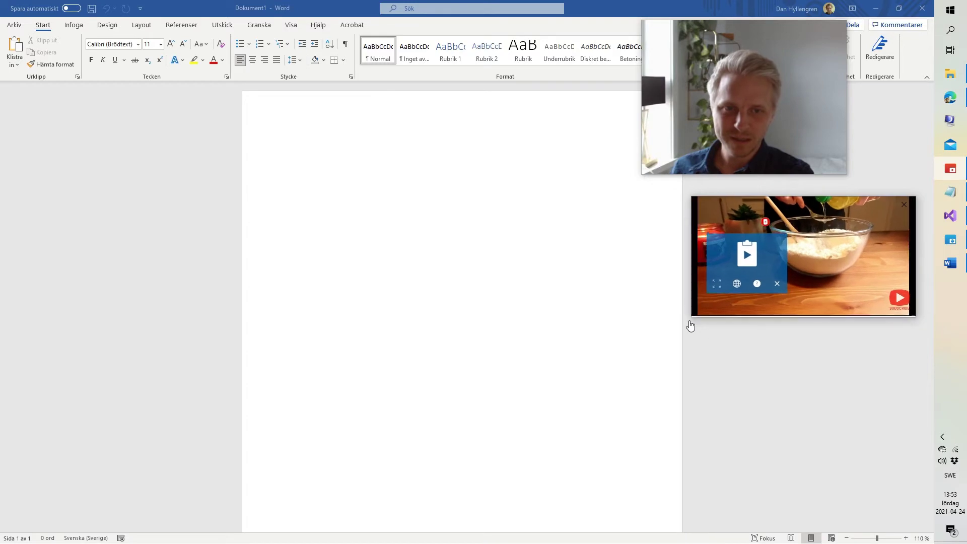
click(717, 286)
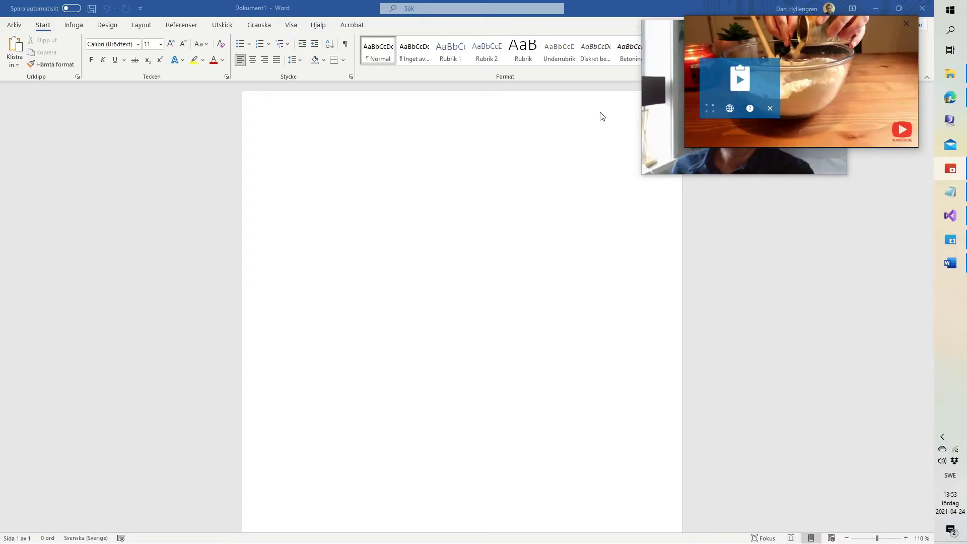
drag(814, 31, 807, 210)
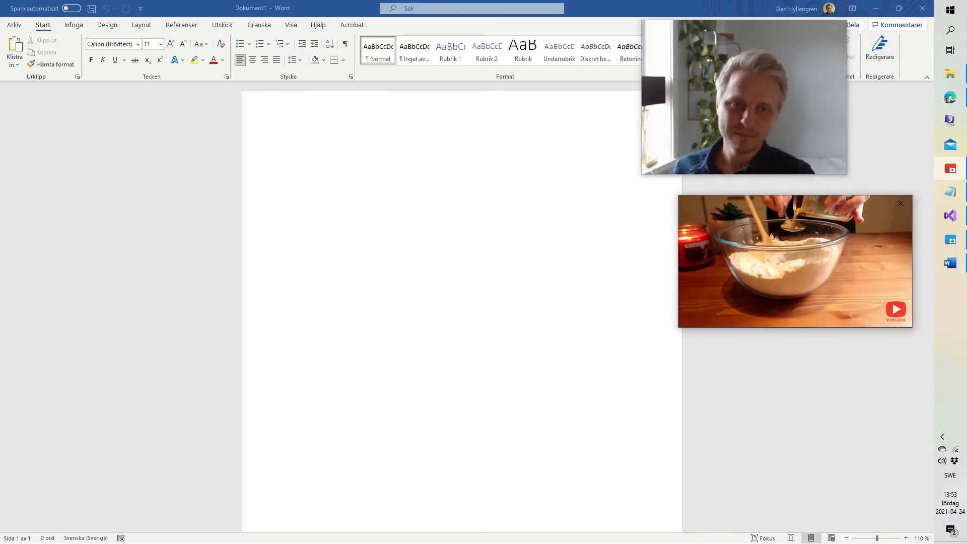
click(950, 97)
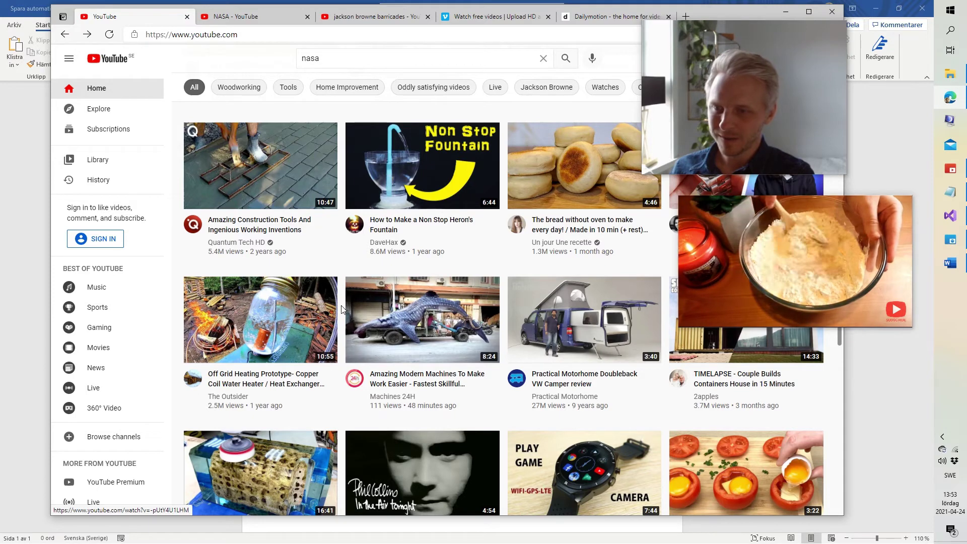
- Open the Off Grid Heating Prototype video, pause it and copy its URL
click(264, 320)
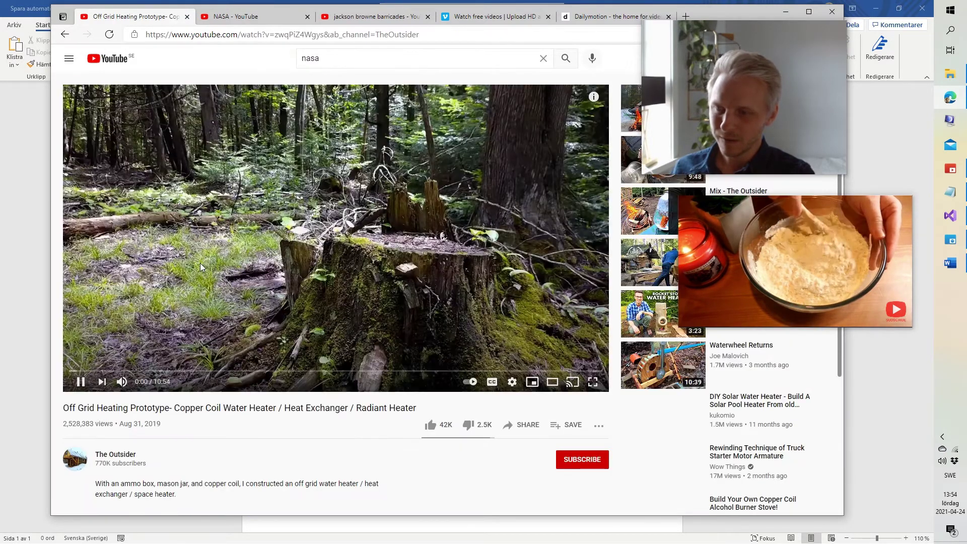
click(201, 263)
right_click(278, 186)
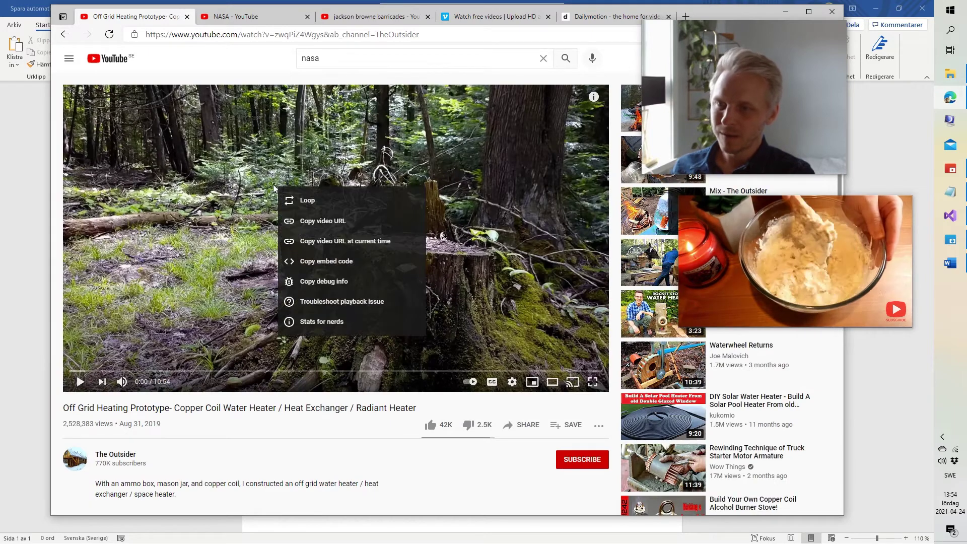
click(305, 225)
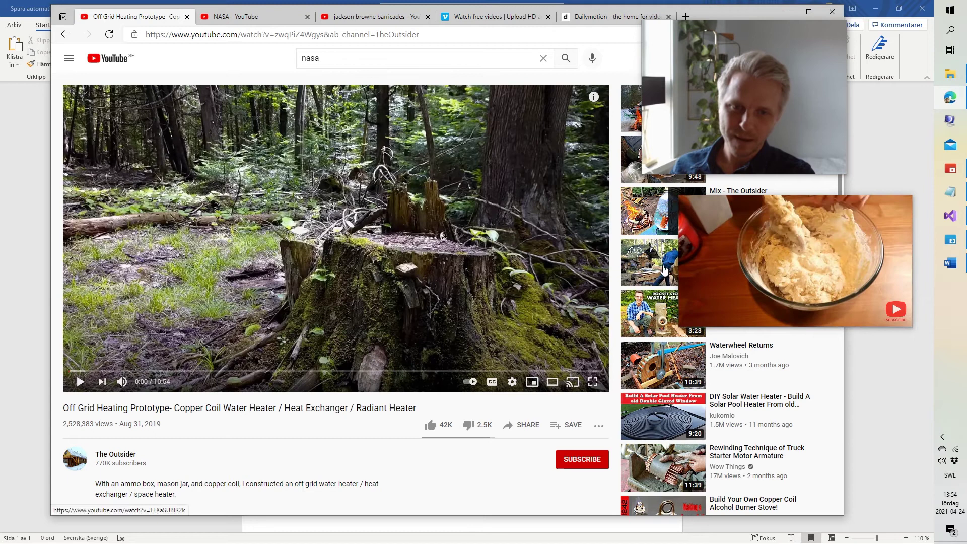
- Load the heating video into the floating player, pause it, and show NASA's Playlists page
mouse_move(687, 264)
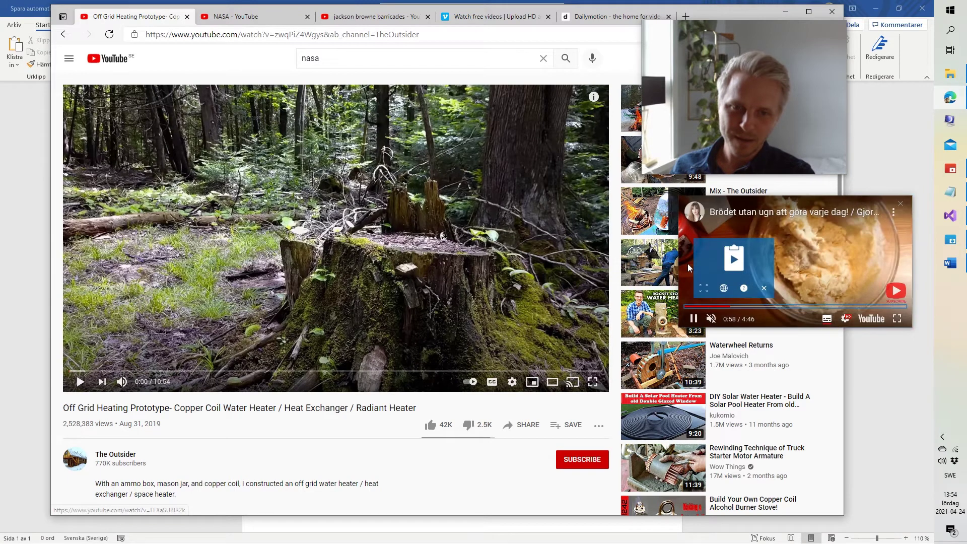
click(734, 261)
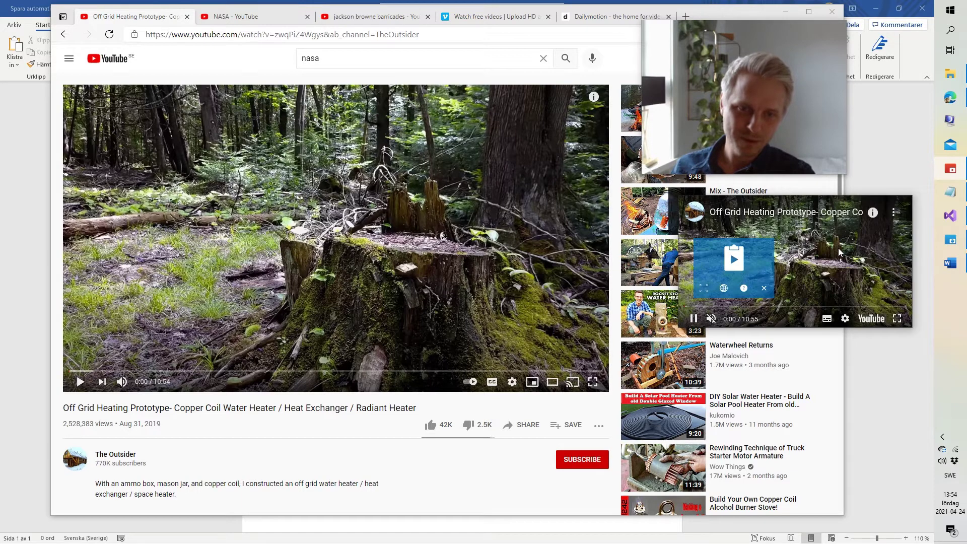
click(369, 36)
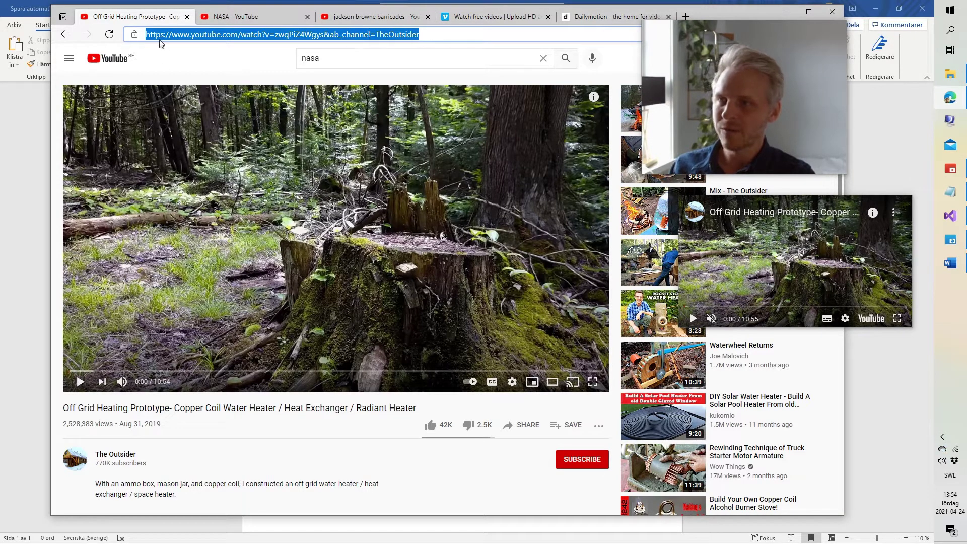
click(726, 260)
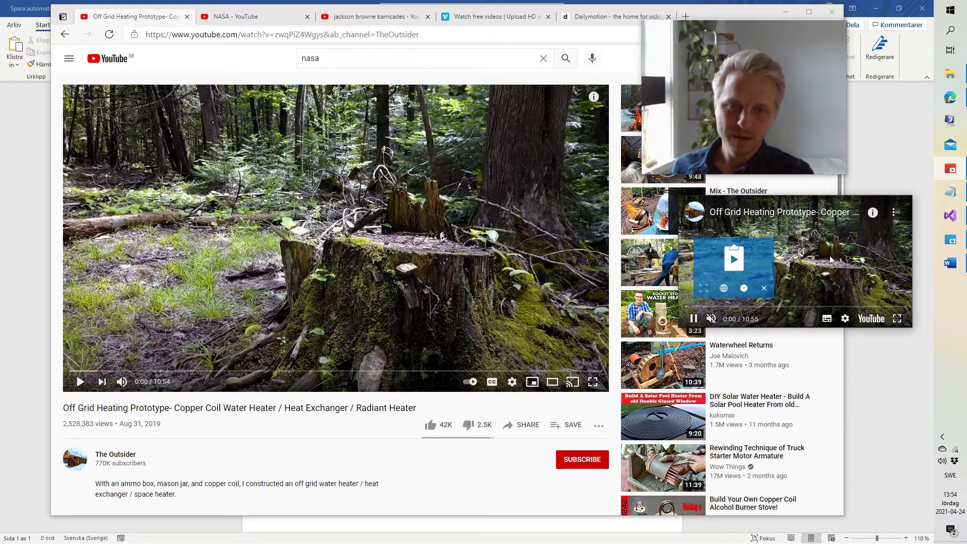
click(830, 260)
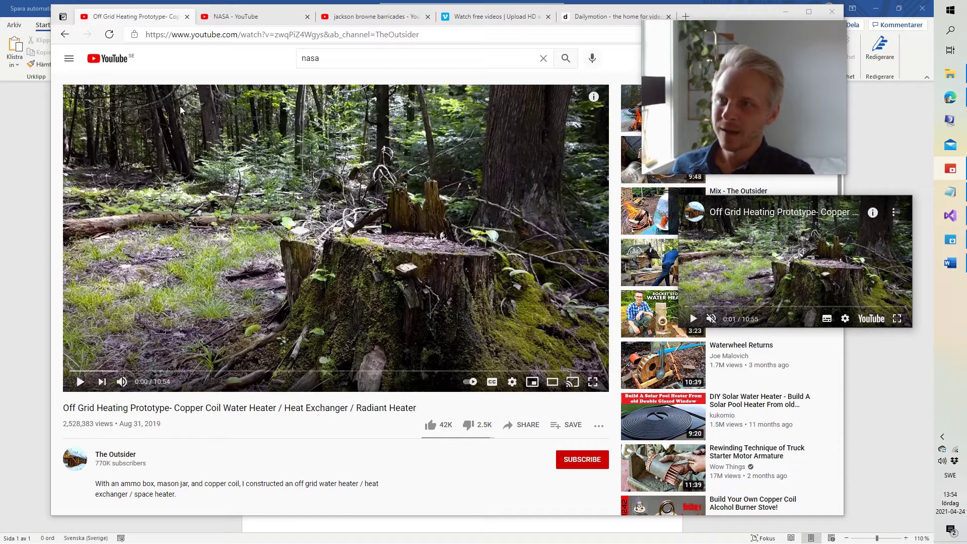
click(237, 17)
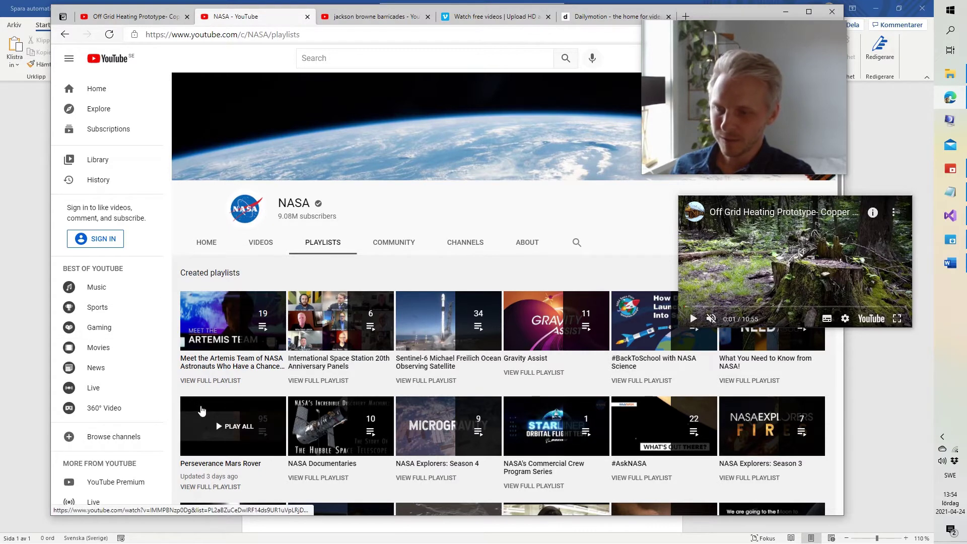
- Copy the Perseverance Mars Rover playlist link, load it into the floating player and pause
right_click(201, 410)
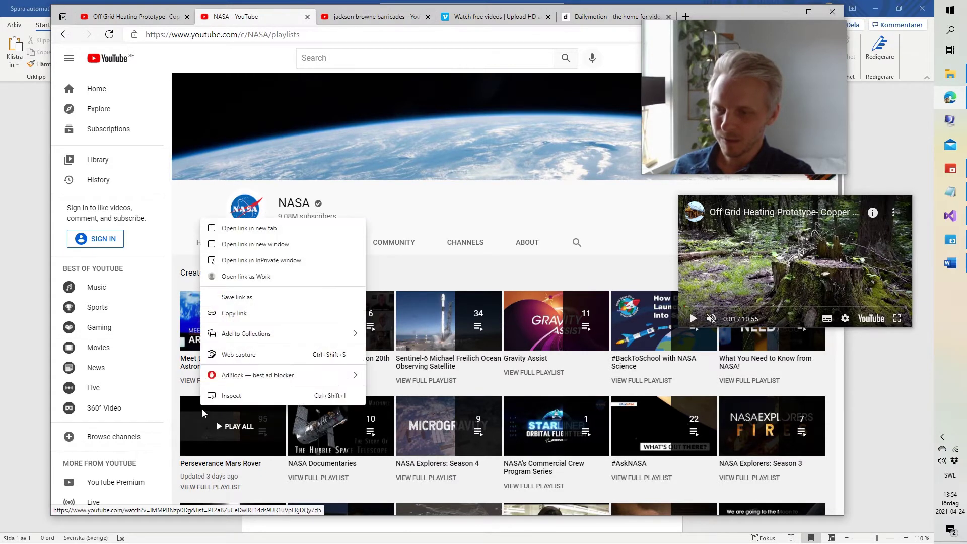
click(230, 315)
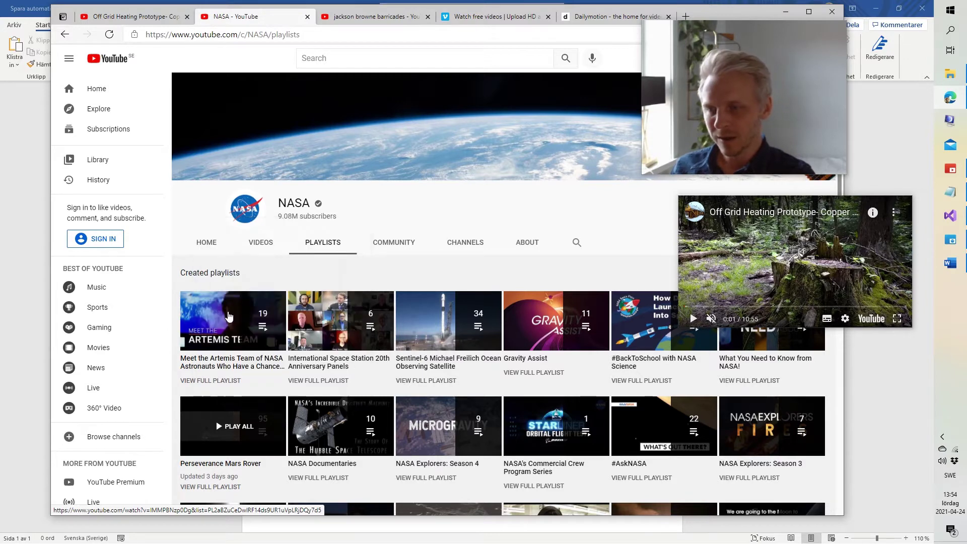
click(732, 258)
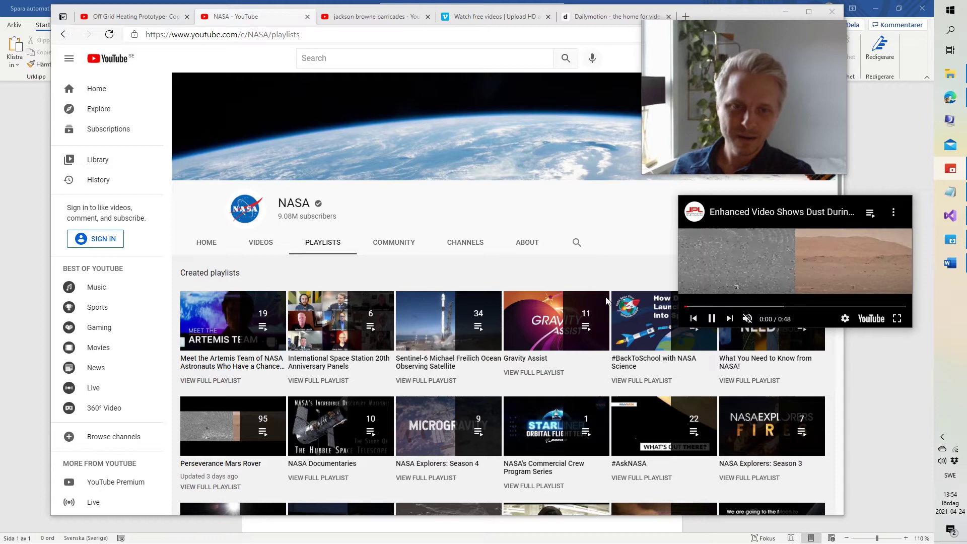
click(858, 276)
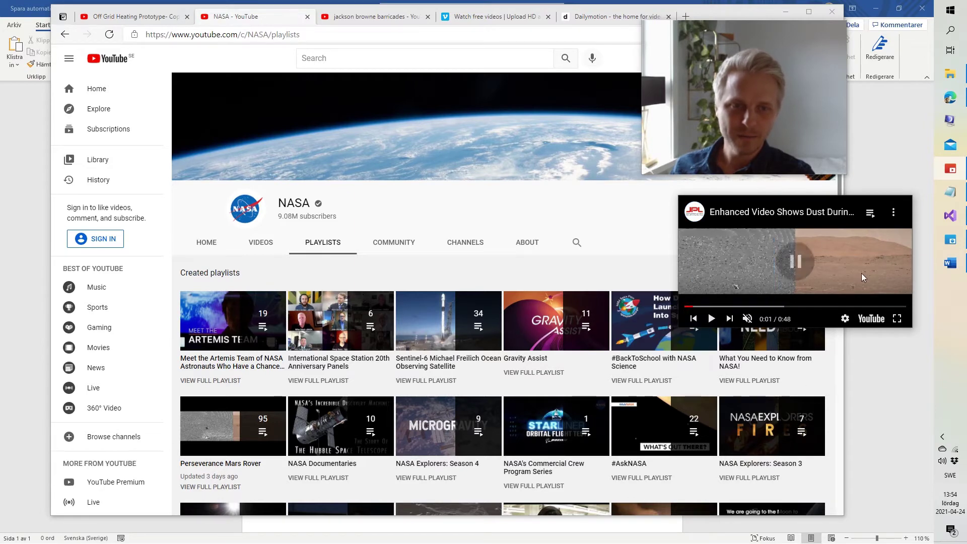
- From the playlist panel, pick item 20, Perseverance's Descent & Touchdown, and pause it
click(870, 213)
scroll(834, 297, down, 10)
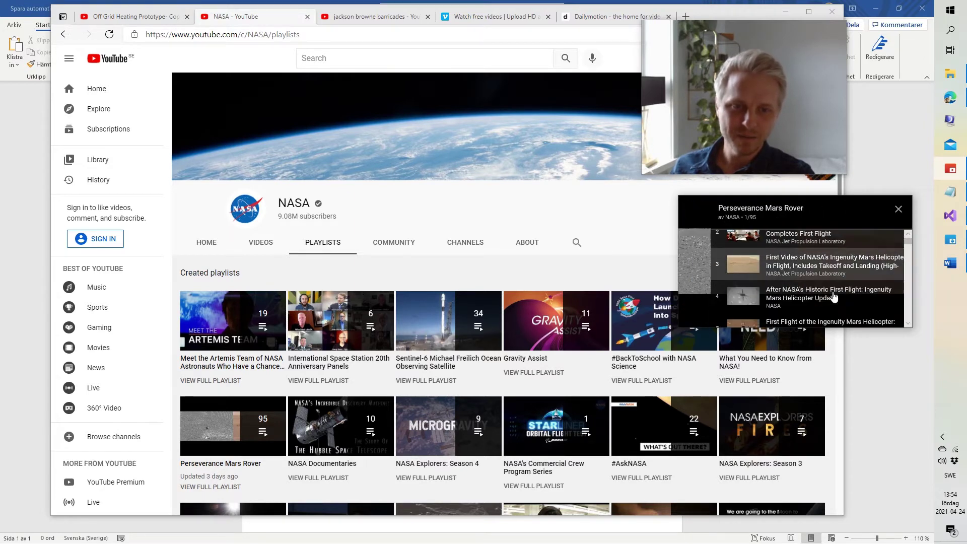
click(783, 265)
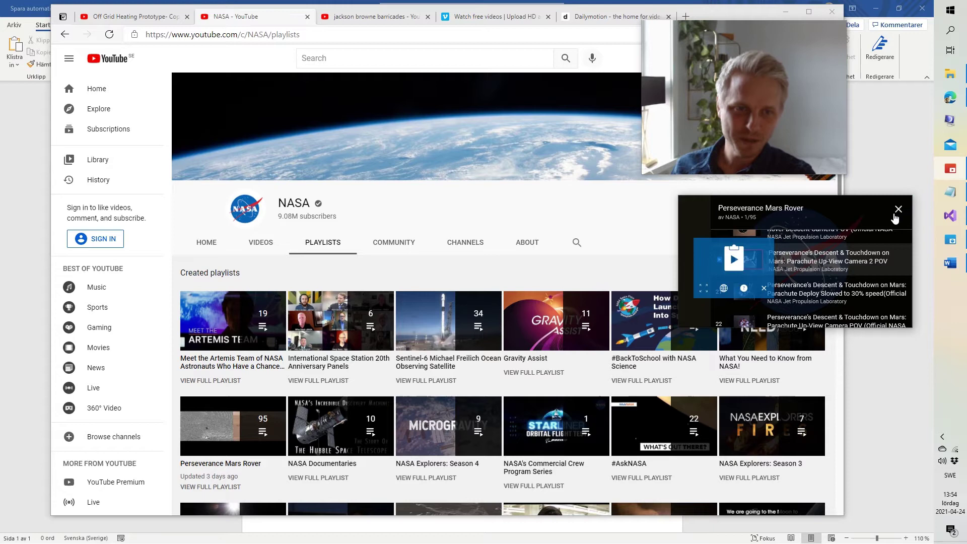
click(745, 249)
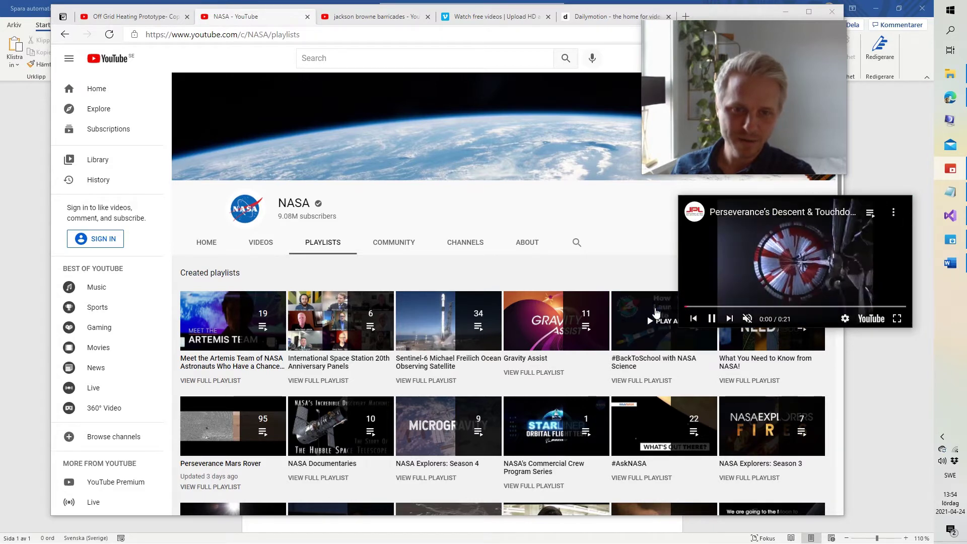
click(744, 249)
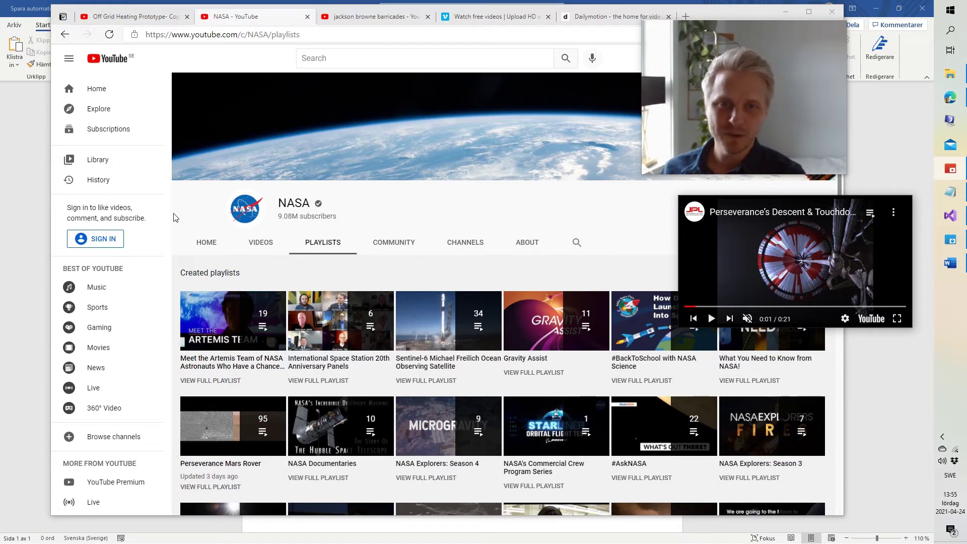
- Copy a 'Barricades Of Heaven' result's link from the 'jackson browne barricades' search and play it in PiP
click(365, 20)
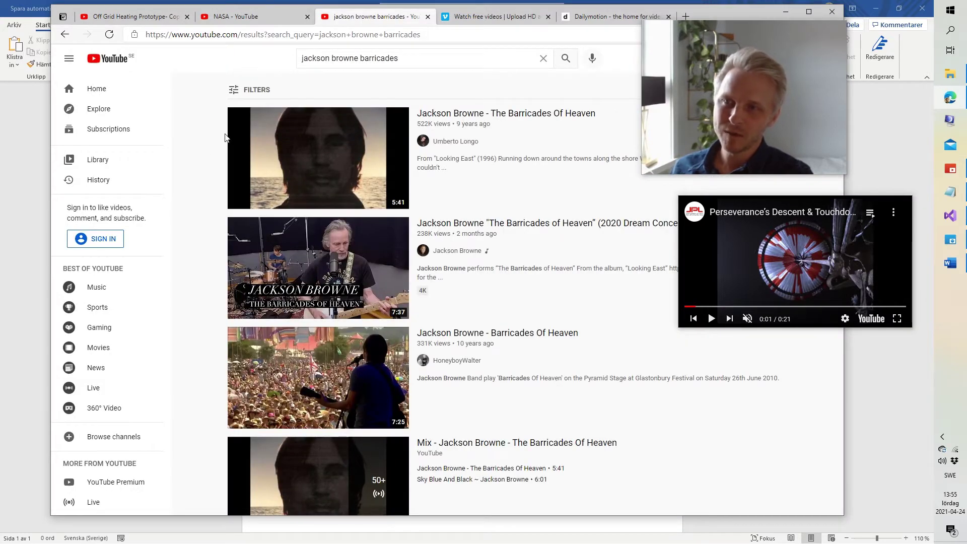
right_click(327, 148)
click(355, 259)
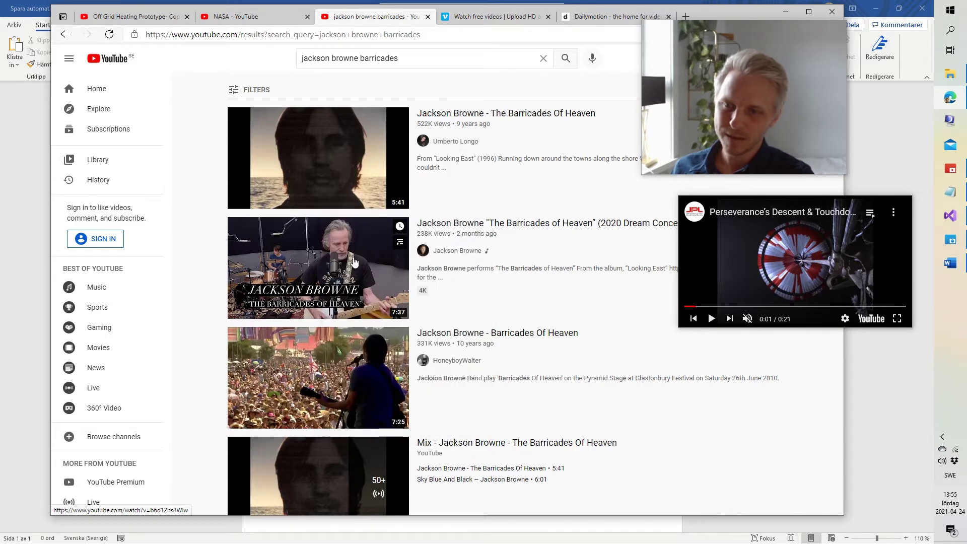
click(733, 259)
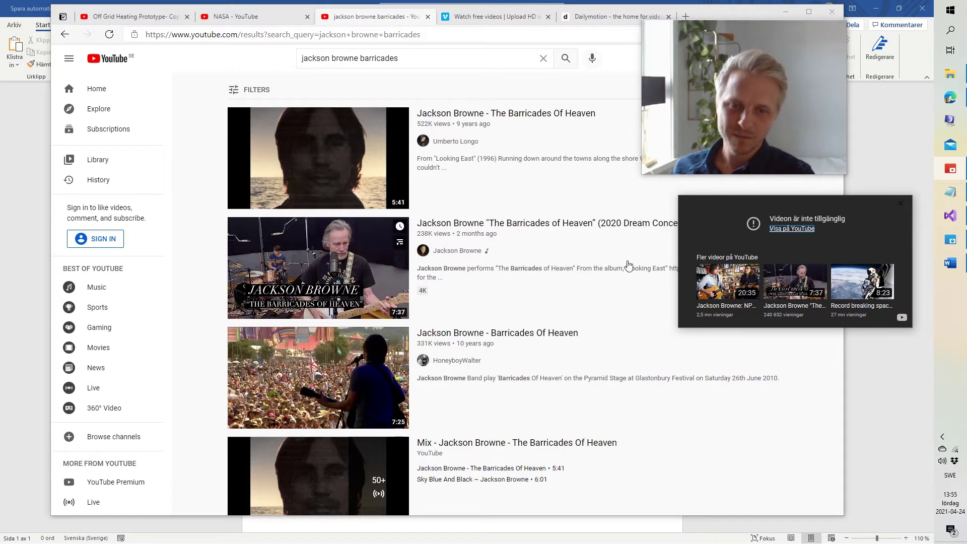
mouse_move(698, 256)
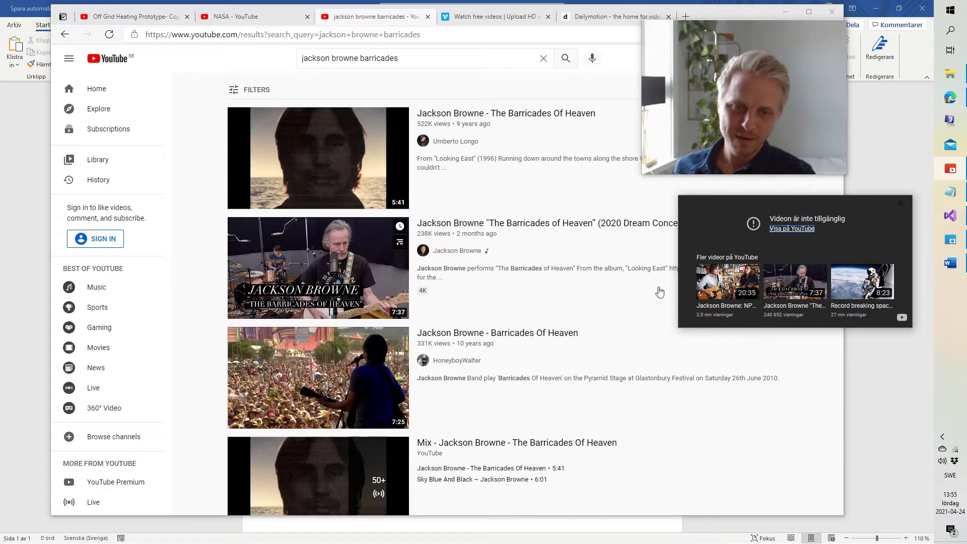
- Open the Barricades Of Heaven video via 'Visa på YouTube' and make it fill the floating window
click(727, 290)
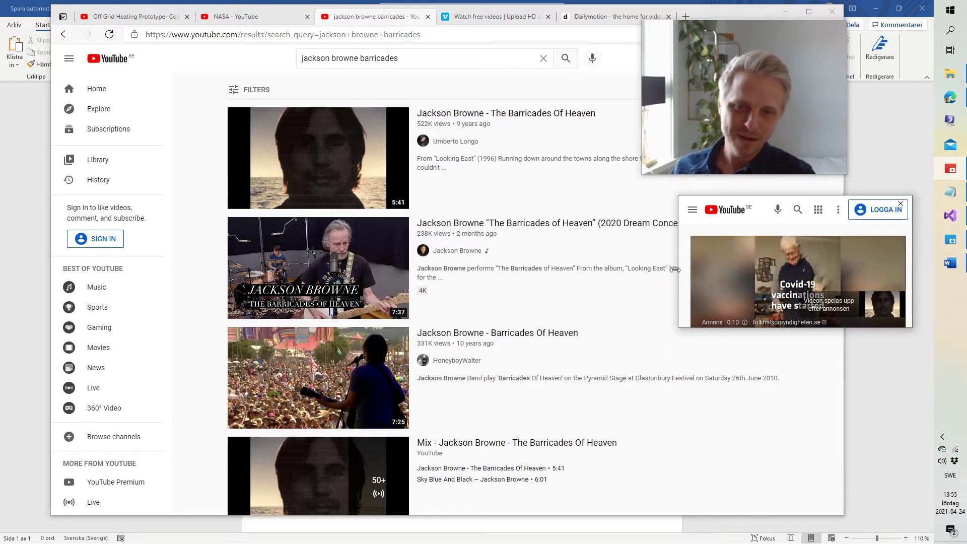
scroll(687, 270, down, 1)
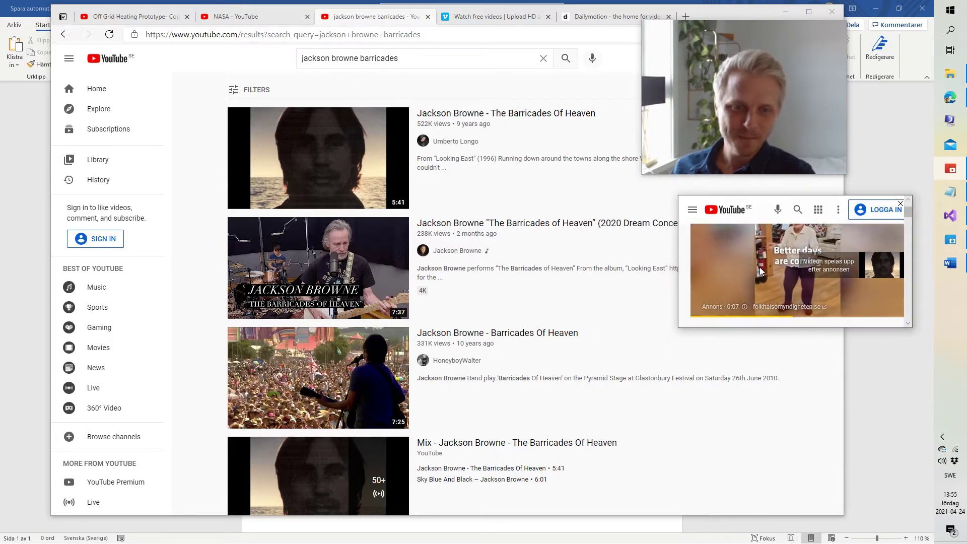
scroll(771, 275, up, 1)
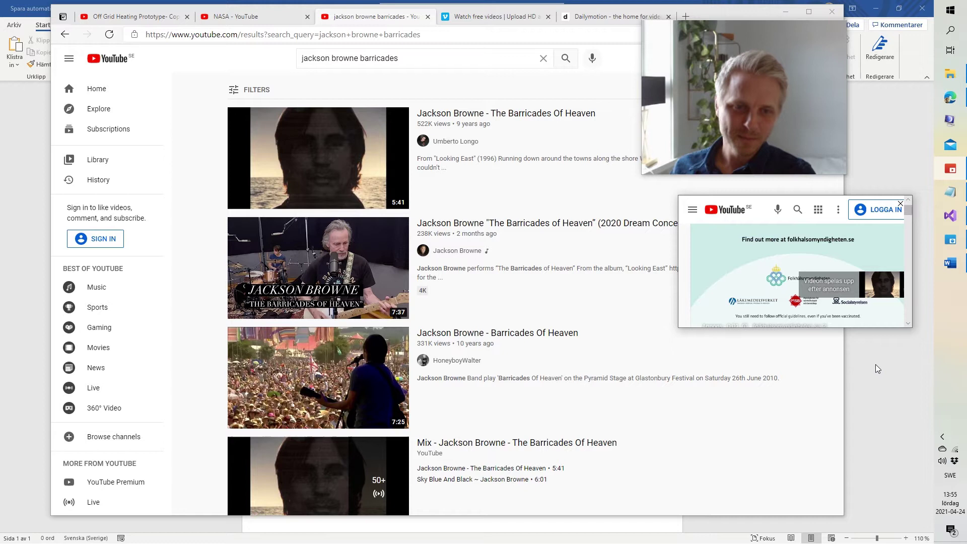
mouse_move(863, 285)
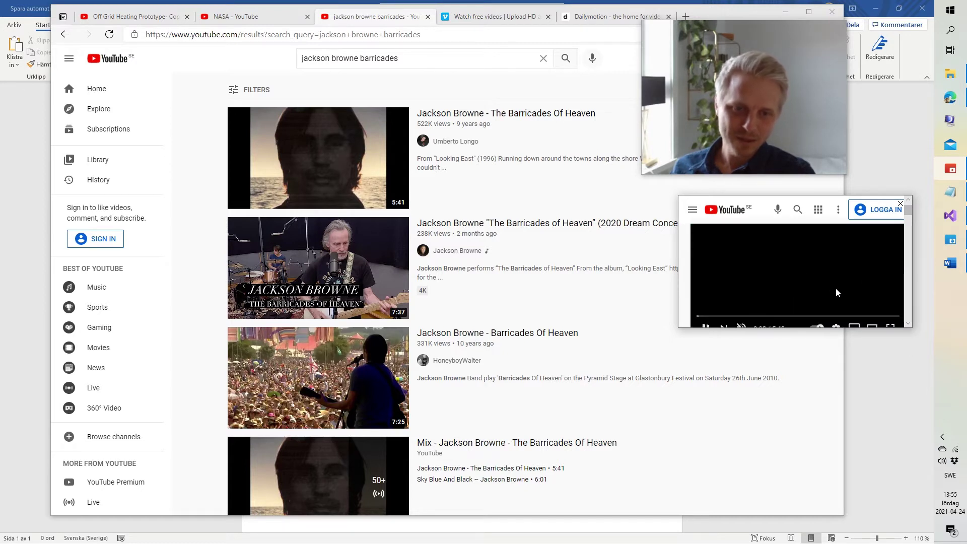
mouse_move(741, 285)
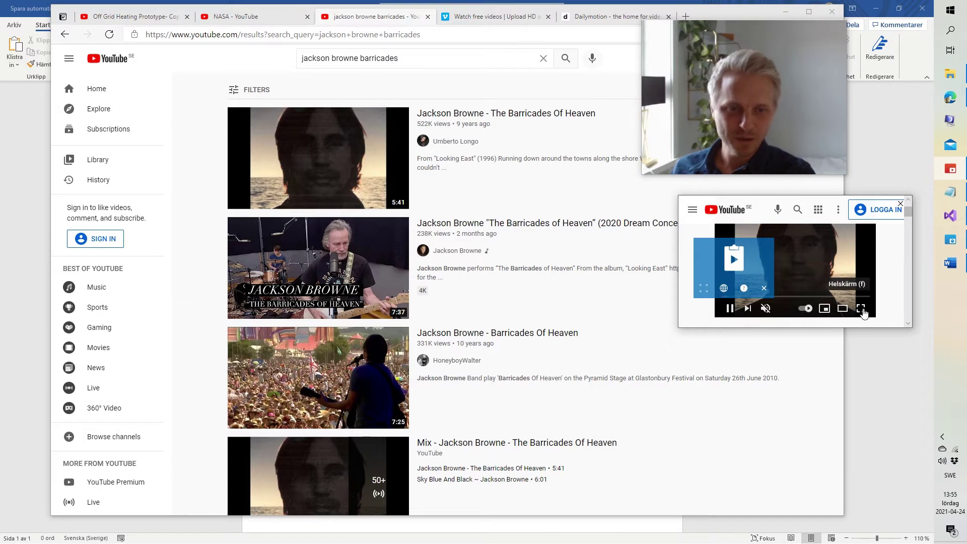
click(861, 309)
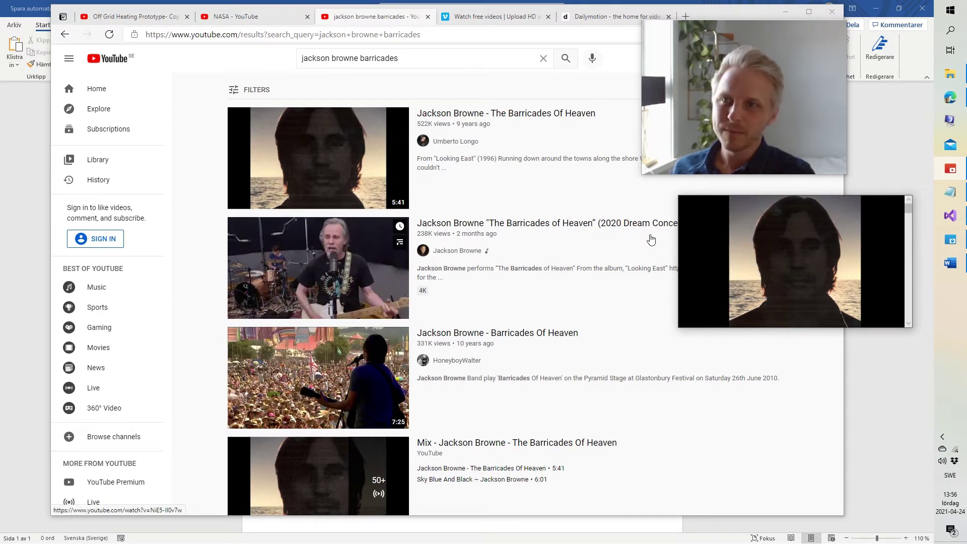
- Copy the Vimeo EXAM video's link, play it in the floating window, then go to Dailymotion
click(489, 20)
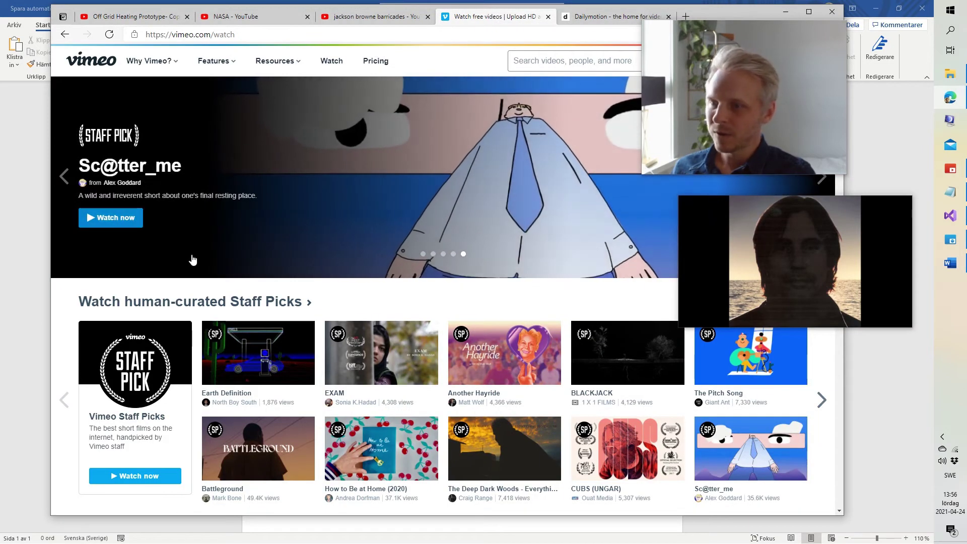
scroll(277, 352, down, 1)
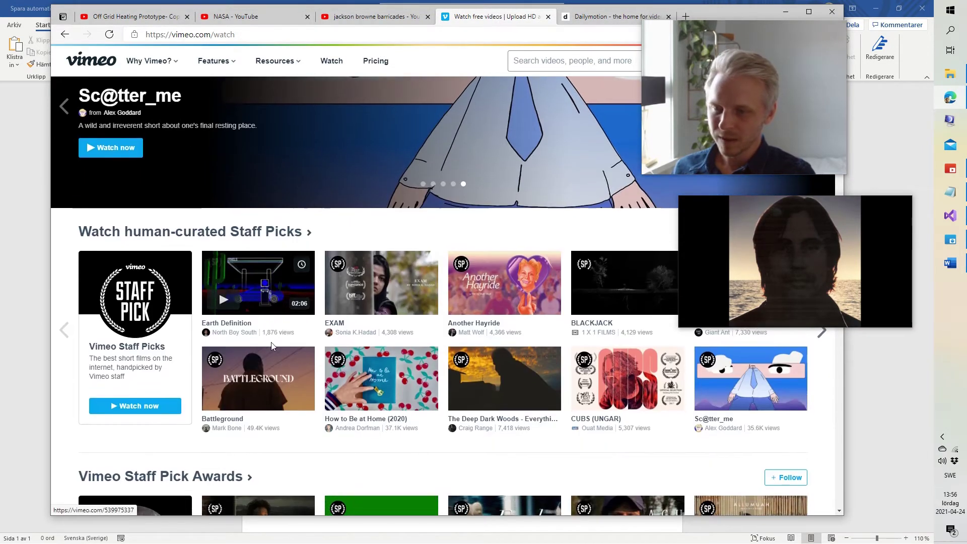
right_click(373, 277)
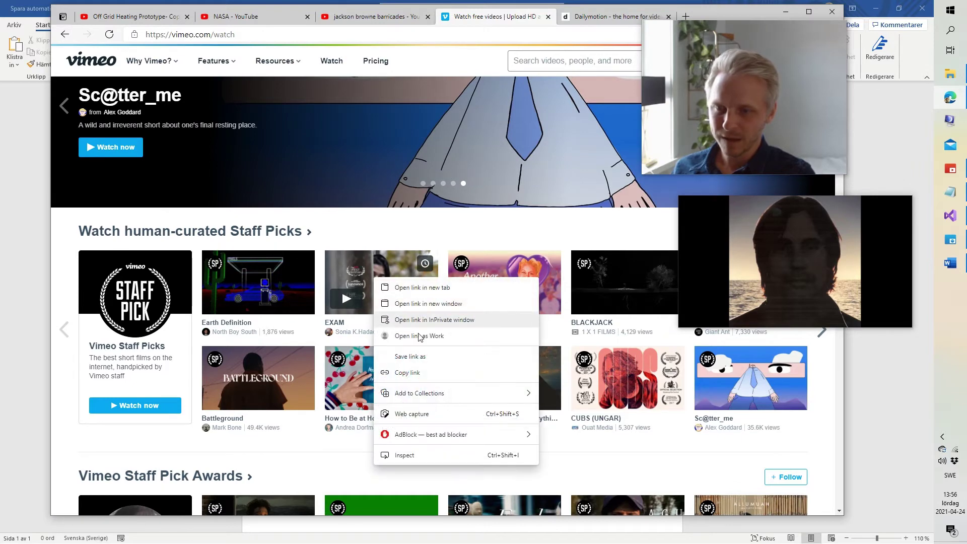
click(408, 373)
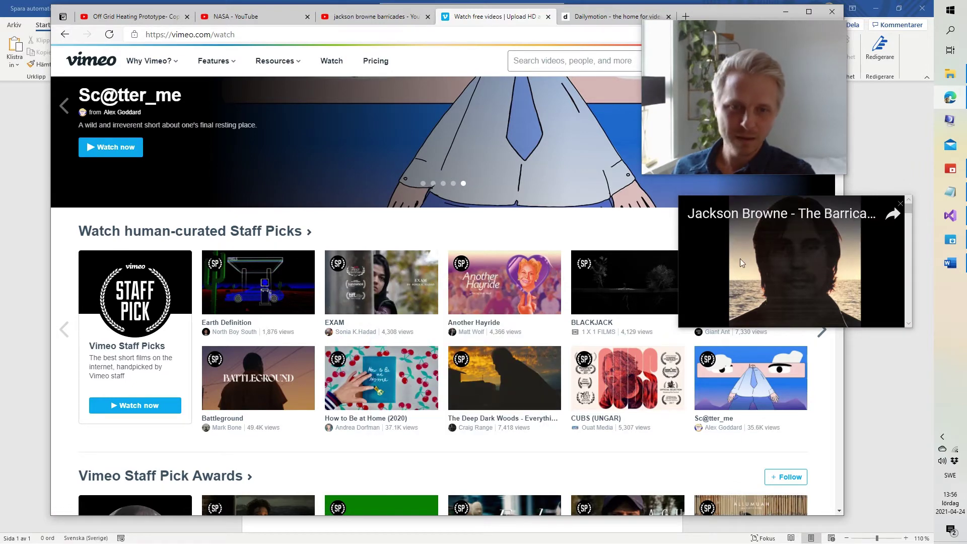
click(718, 257)
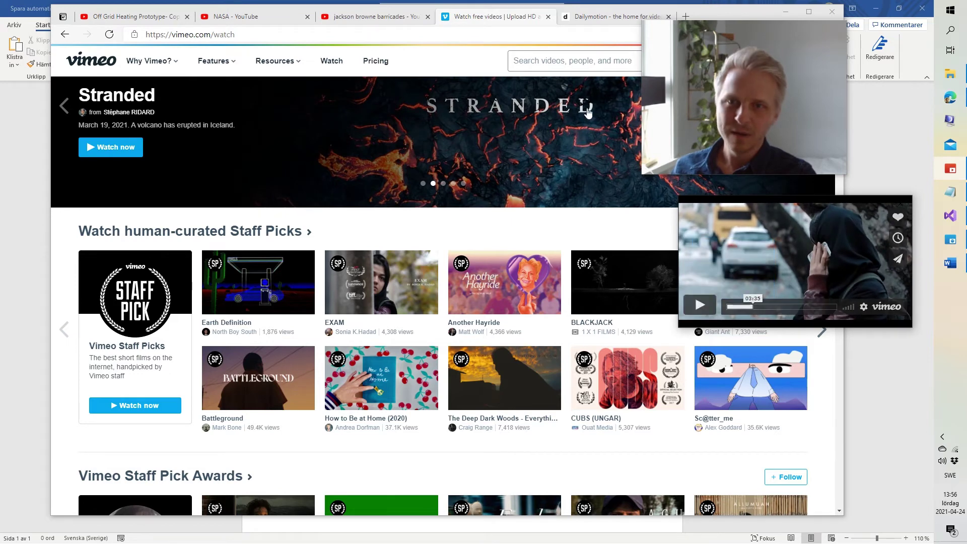
click(612, 16)
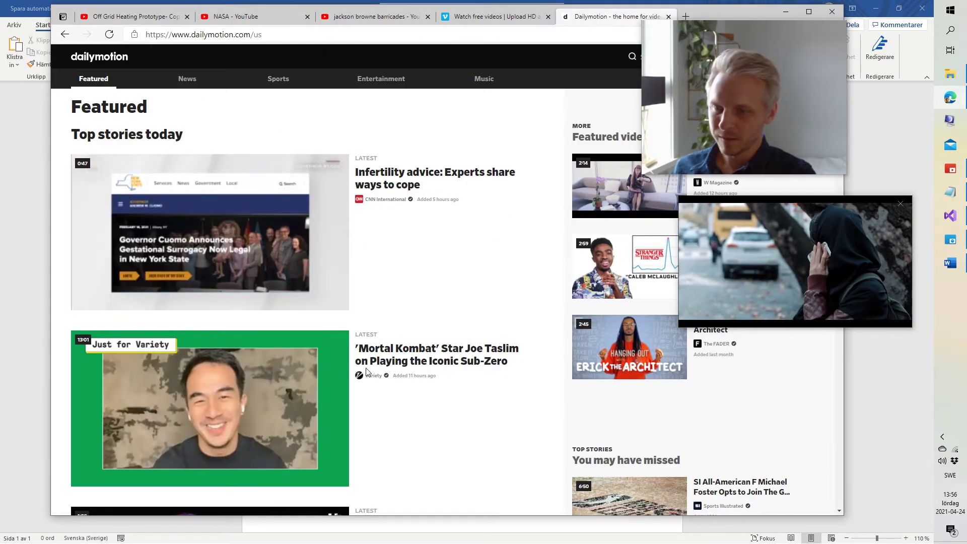
- Copy the Dailymotion 'Mortal Kombat' Joe Taslim video link and play it from the clipboard in PiP
right_click(261, 350)
click(293, 171)
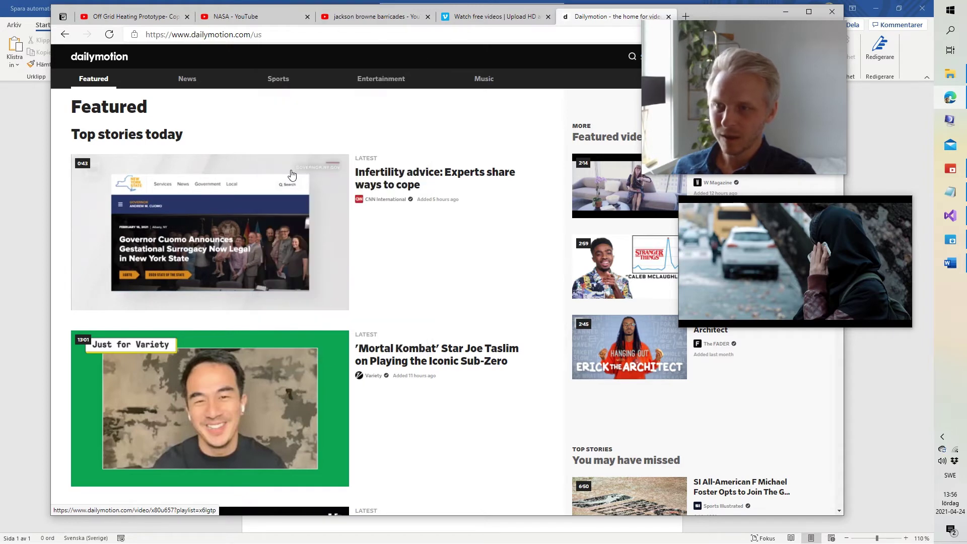
click(735, 255)
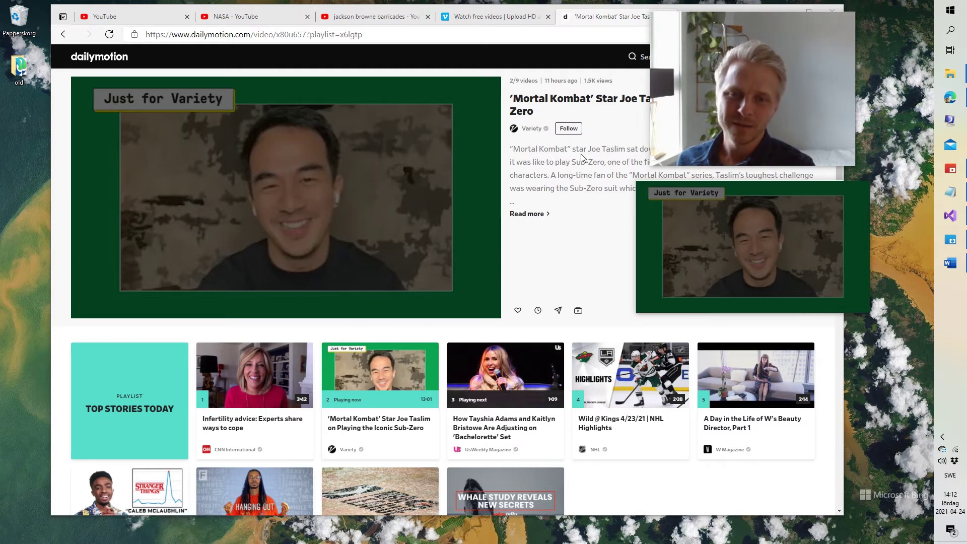
- Copy 'The BIGGEST TREE I've Ever Cut' link from YouTube's home page, play it in PiP, and pause
click(135, 17)
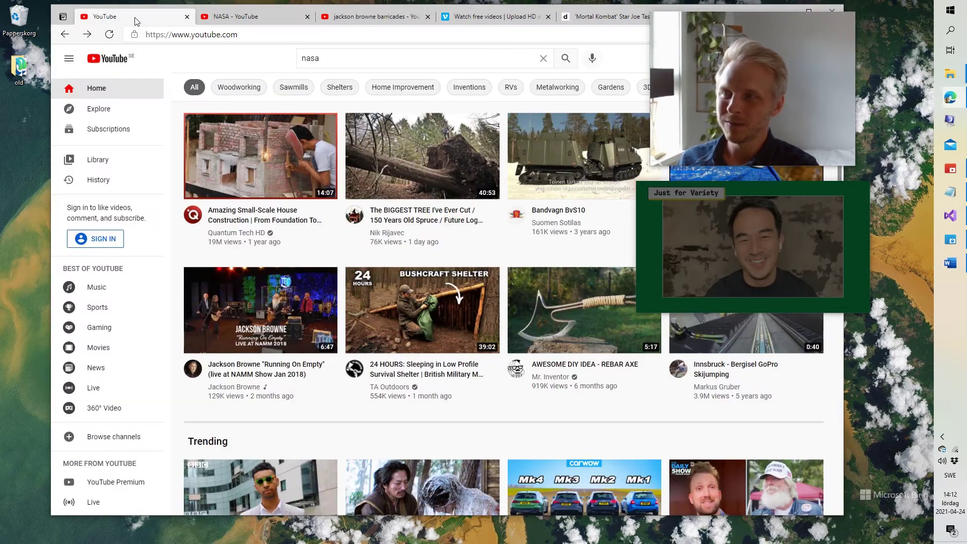
right_click(428, 149)
click(460, 239)
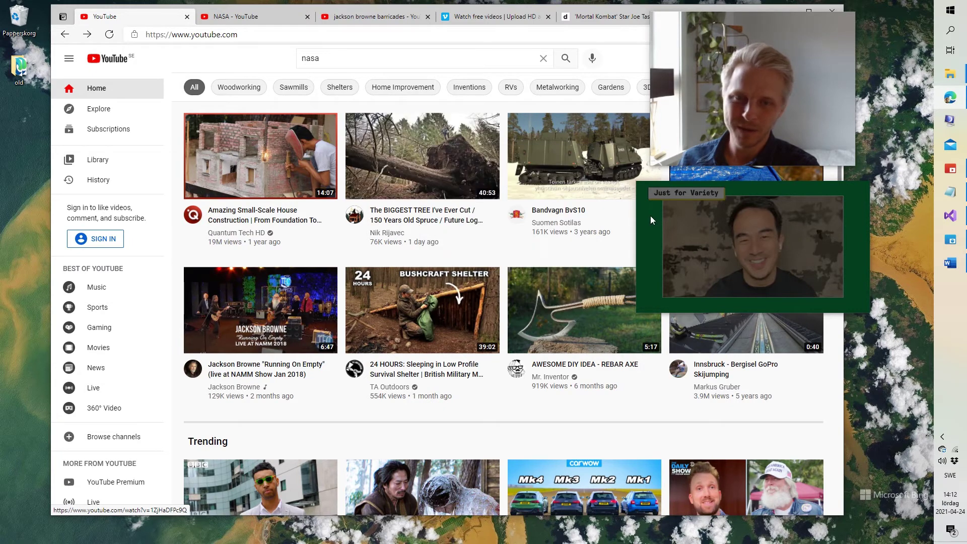
click(680, 242)
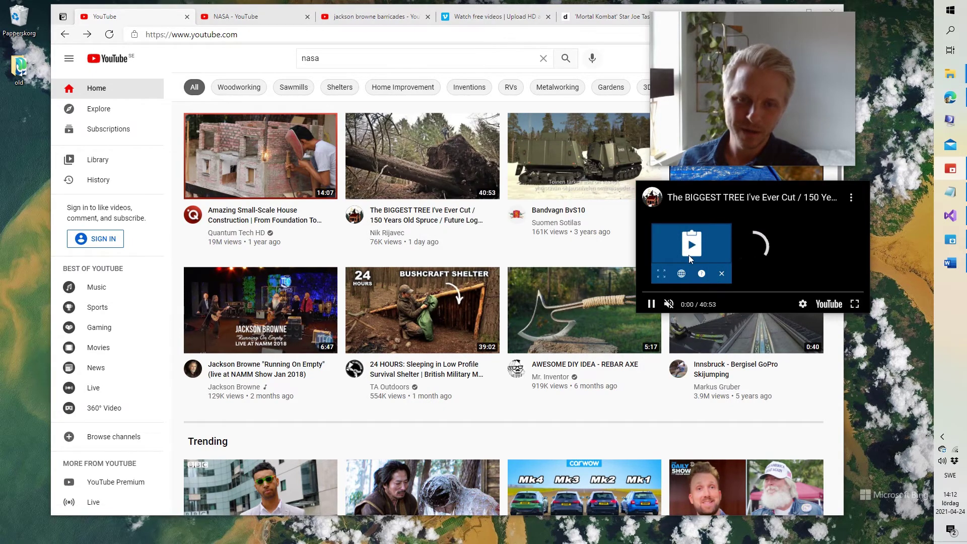
click(652, 305)
mouse_move(648, 258)
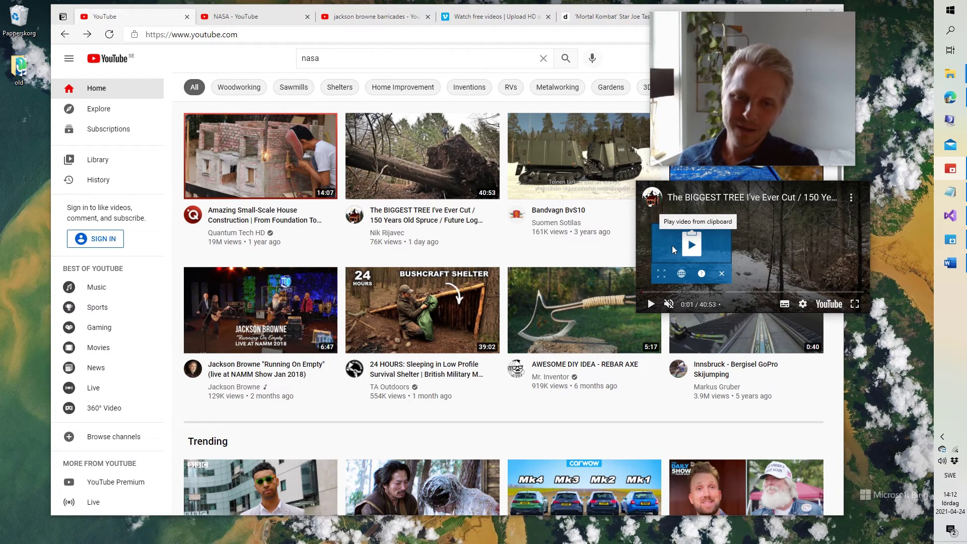
- Dismiss the clipboard controls and open the tree video's YouTube page in the floating window, scrolling down it
click(683, 275)
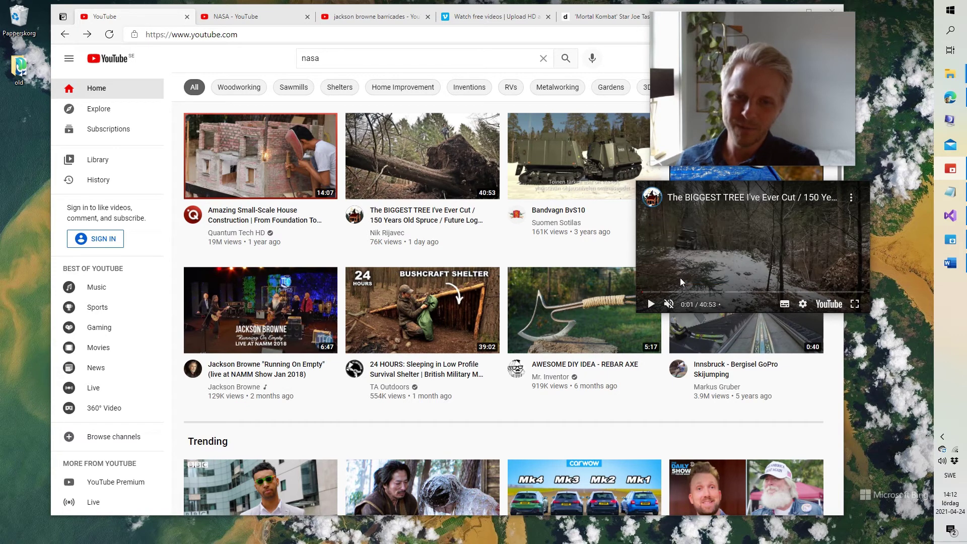
click(703, 236)
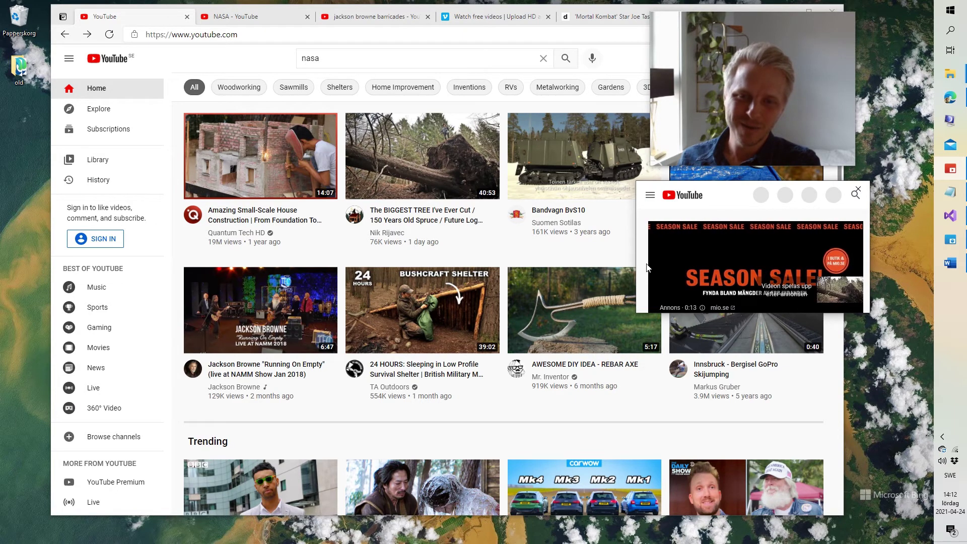
scroll(718, 257, down, 10)
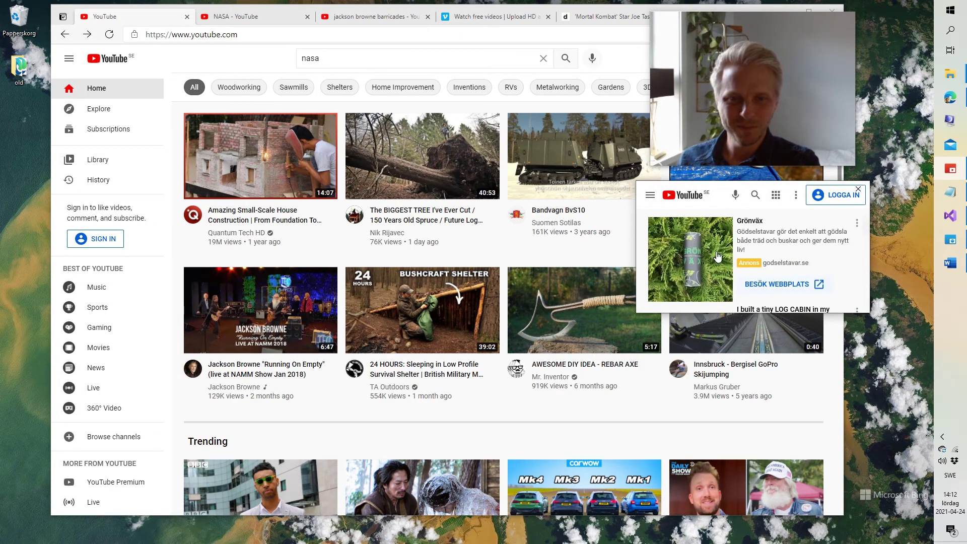
scroll(718, 257, down, 10)
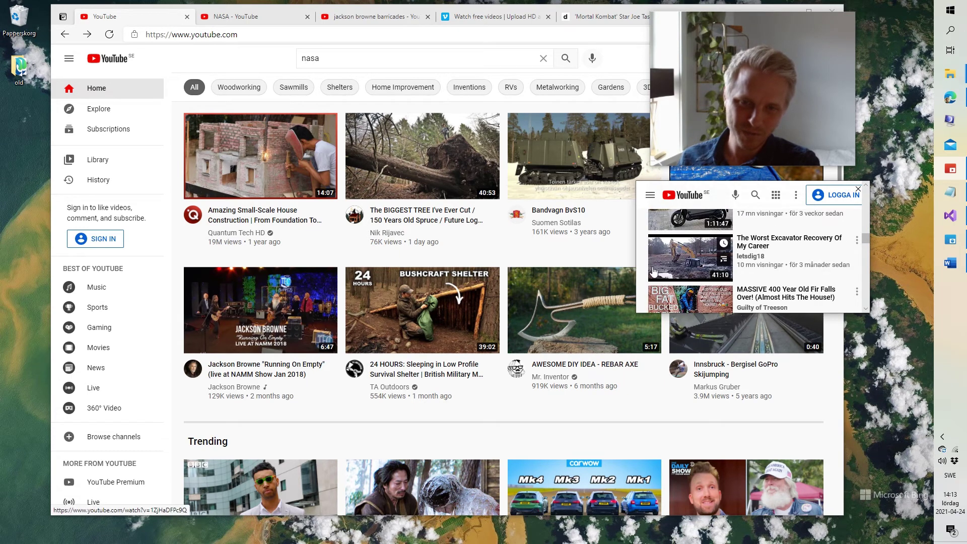
- Maximize the floating window, go to the YouTube home page, then restore the small size
click(662, 275)
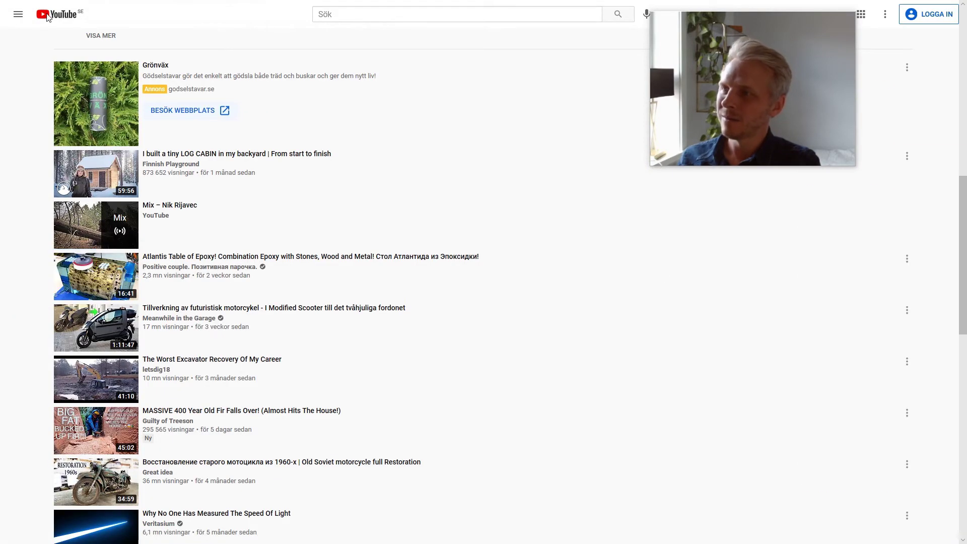
click(64, 18)
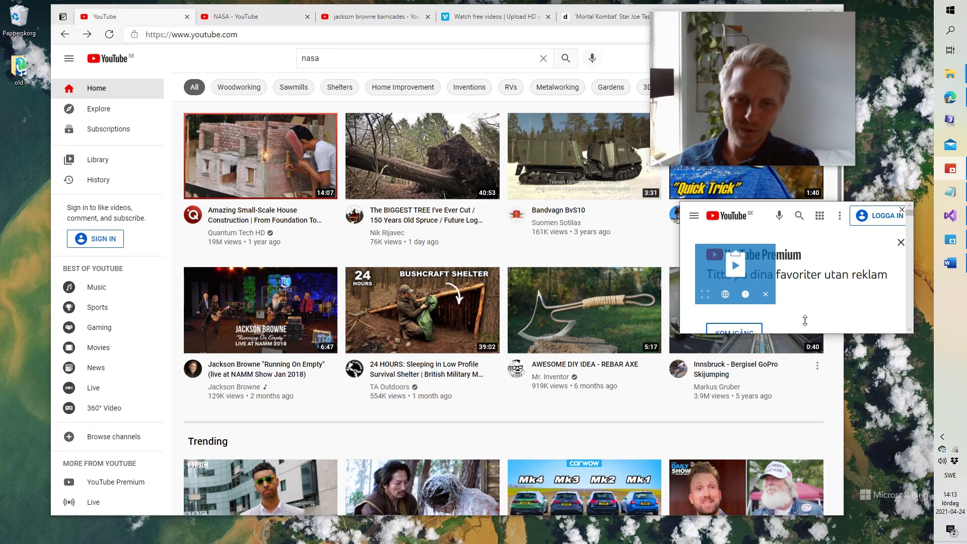
click(765, 294)
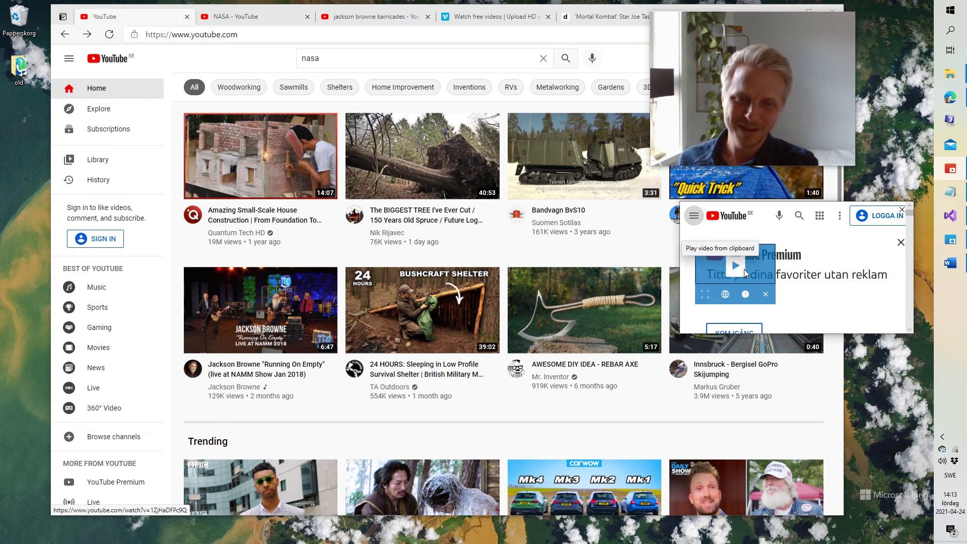
- Replay the copied tree video, skip it to the end, and pause the log cabin video in the browser
click(743, 267)
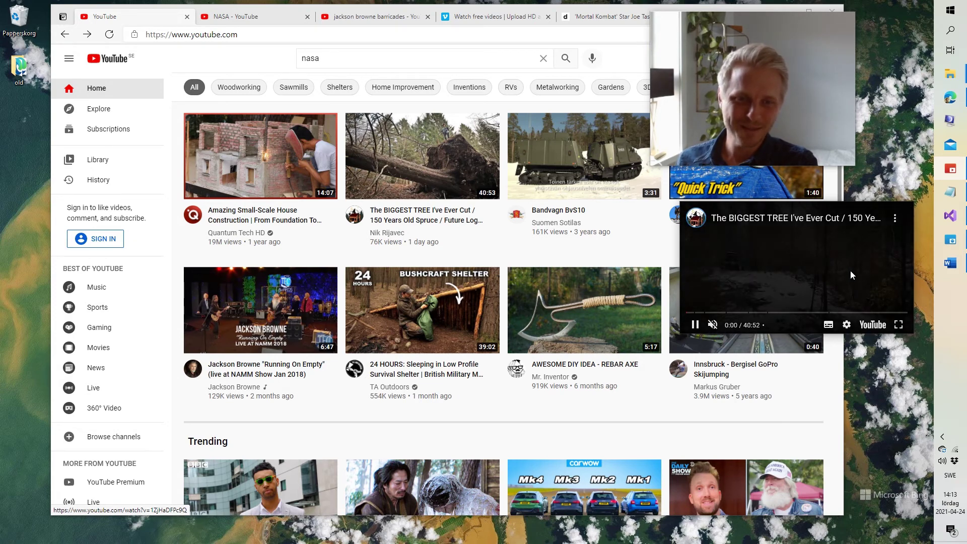
click(850, 271)
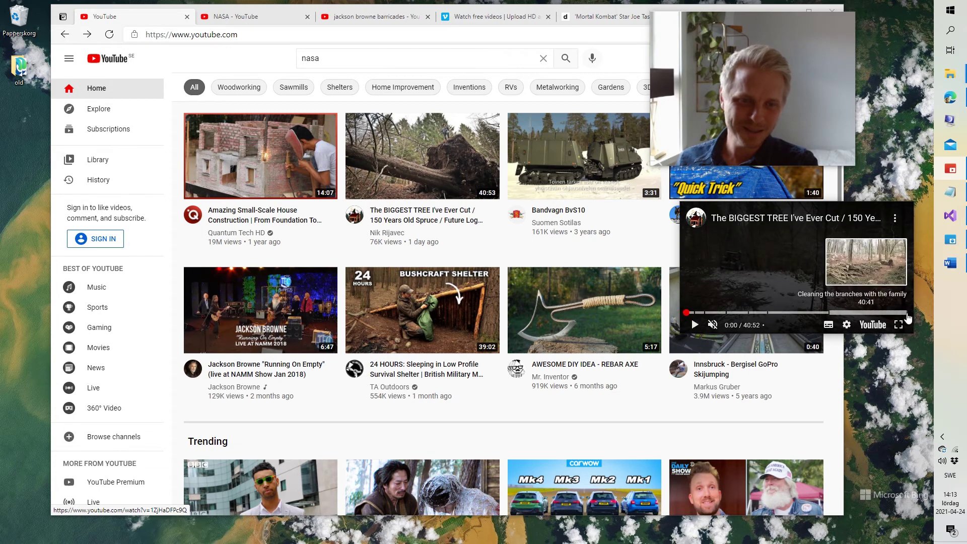
click(907, 313)
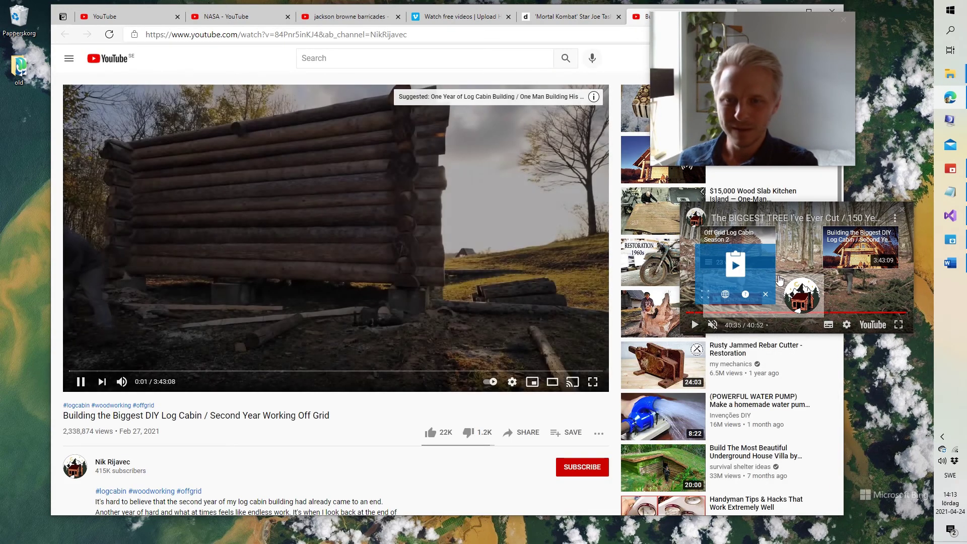
click(430, 260)
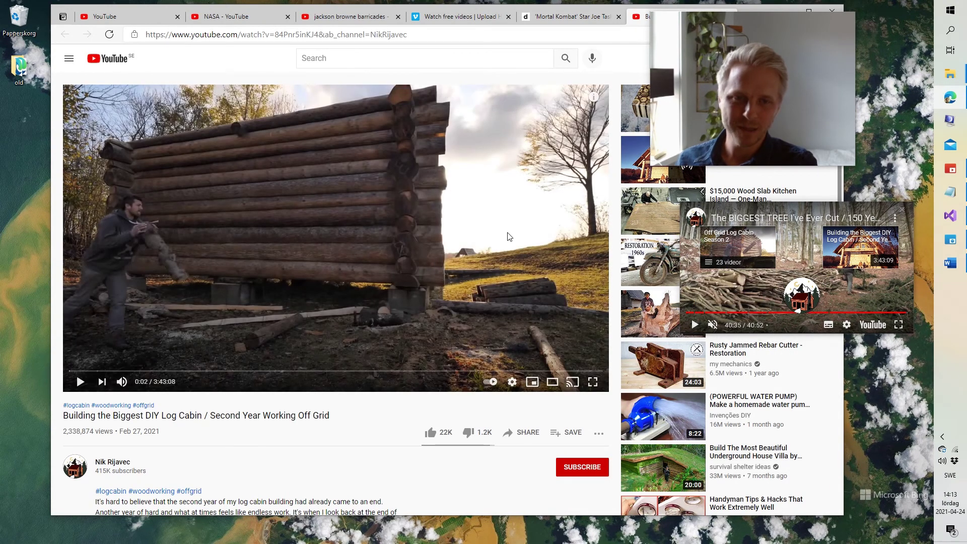
- Minimize the browser and move the floating tree video player slightly up and left over the desktop
click(793, 10)
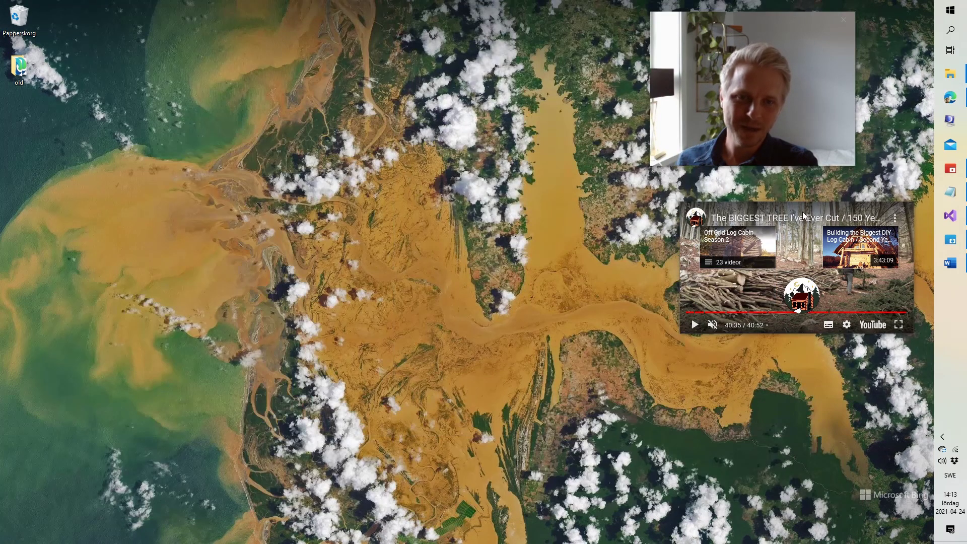
drag(801, 209, 775, 189)
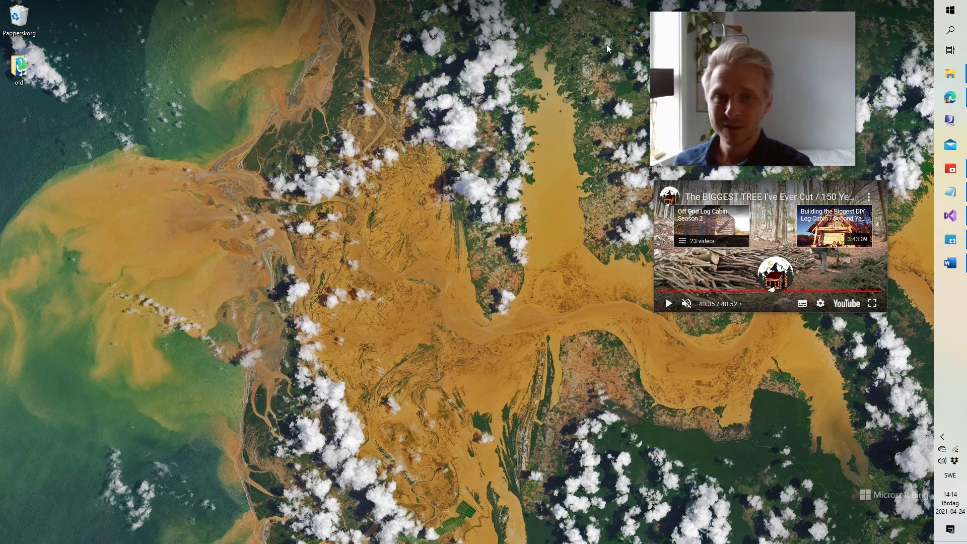
mouse_move(718, 61)
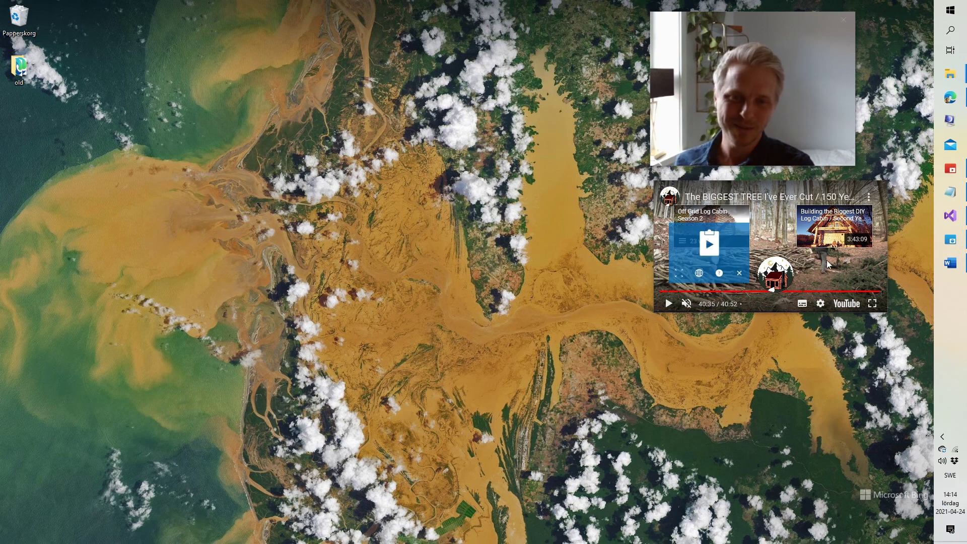
mouse_move(825, 114)
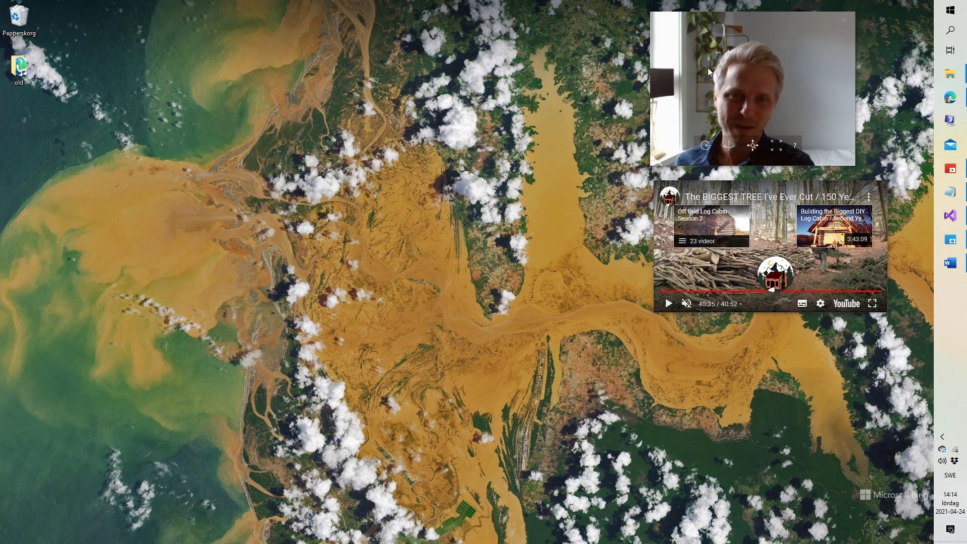